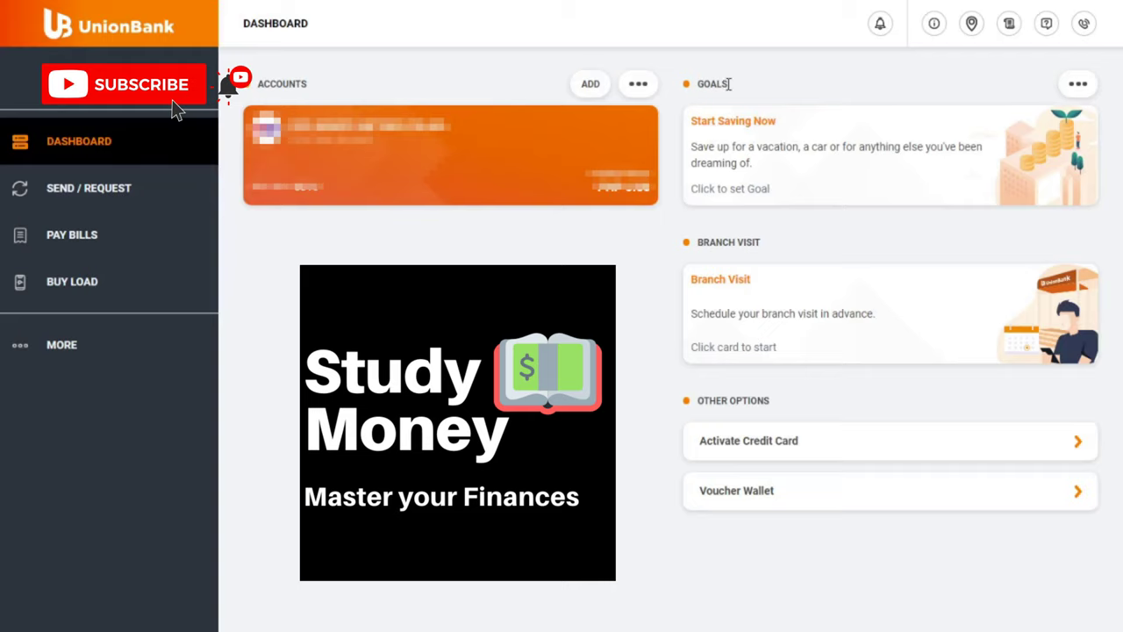
# - Start a new savings goal from the dashboard and select Emergency Funds as its type
pyautogui.moveTo(728, 83); pyautogui.dragTo(694, 85)
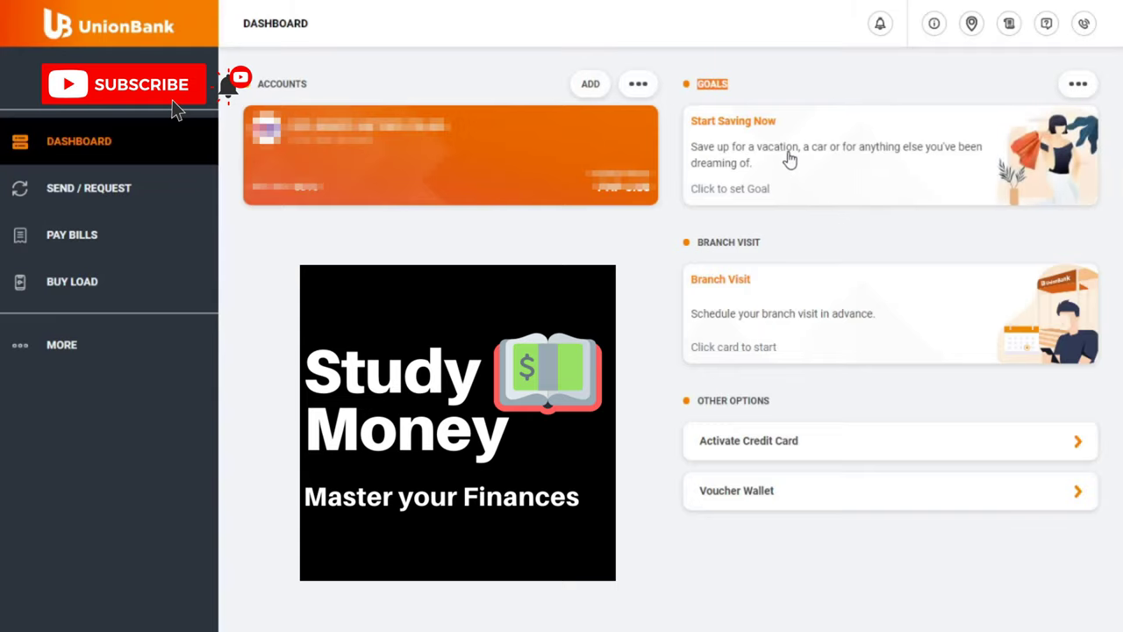
pyautogui.click(787, 156)
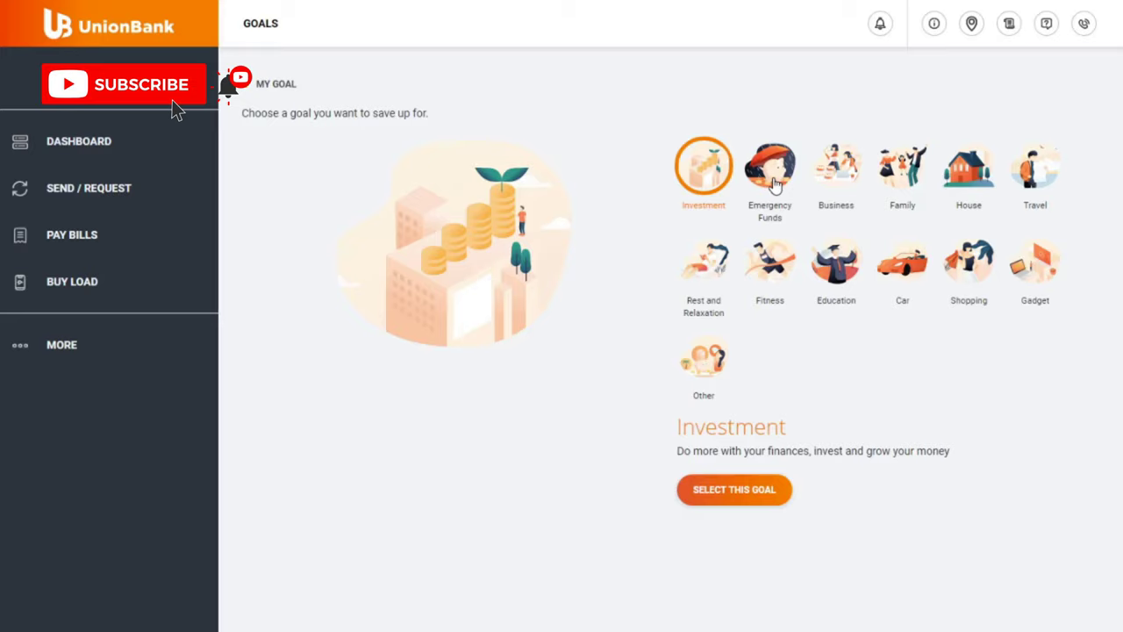
pyautogui.click(775, 183)
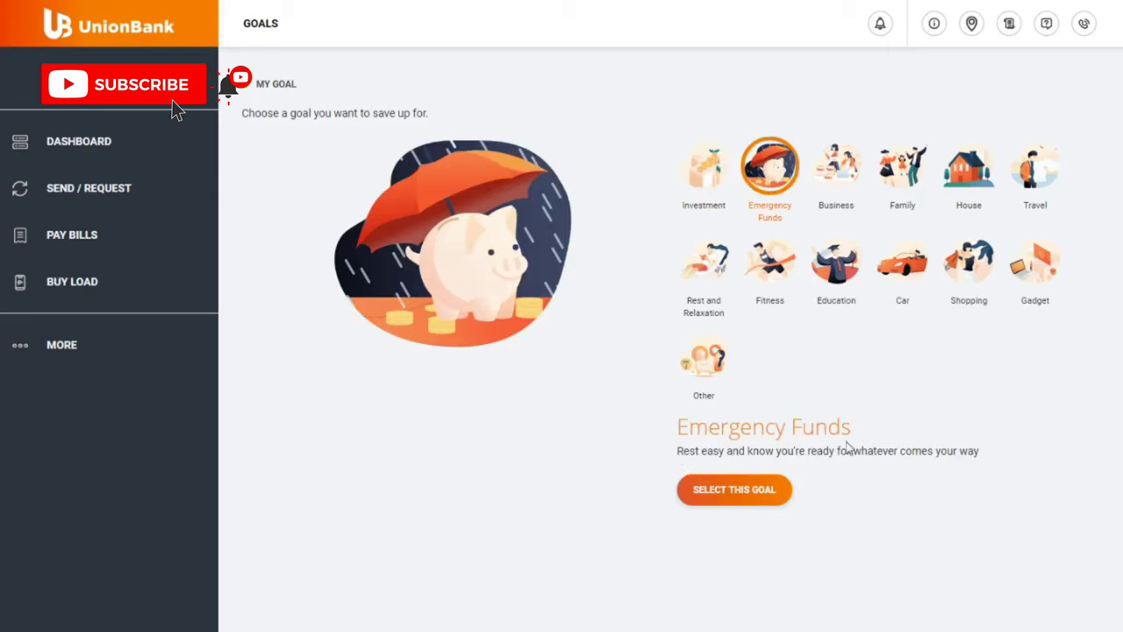
pyautogui.click(739, 496)
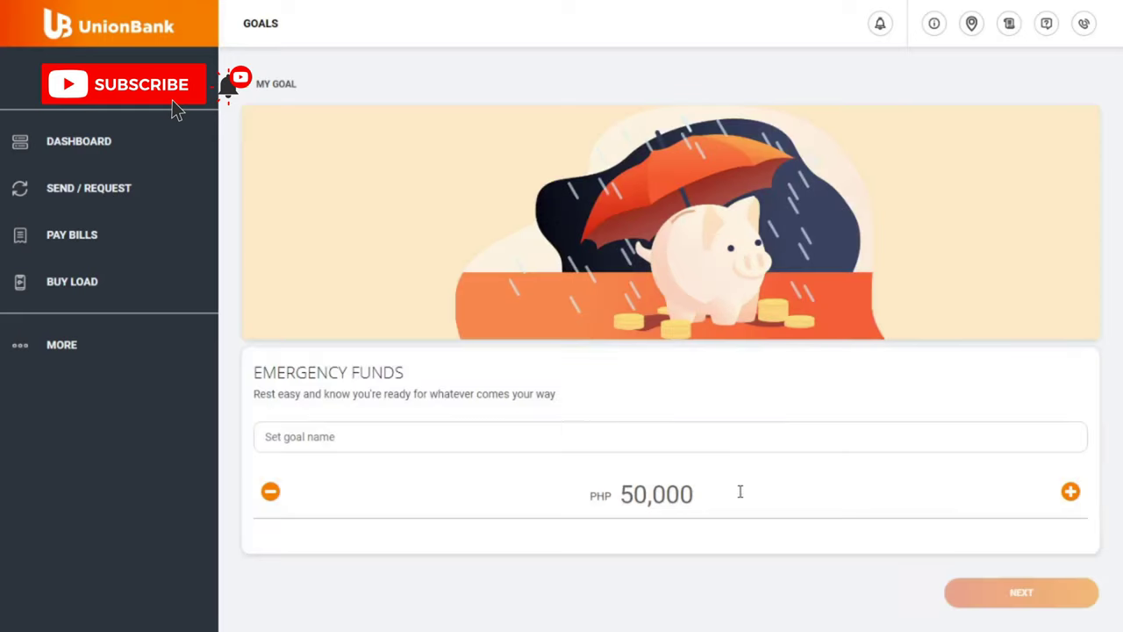
# - Name the goal Emergency Fund
pyautogui.click(560, 446)
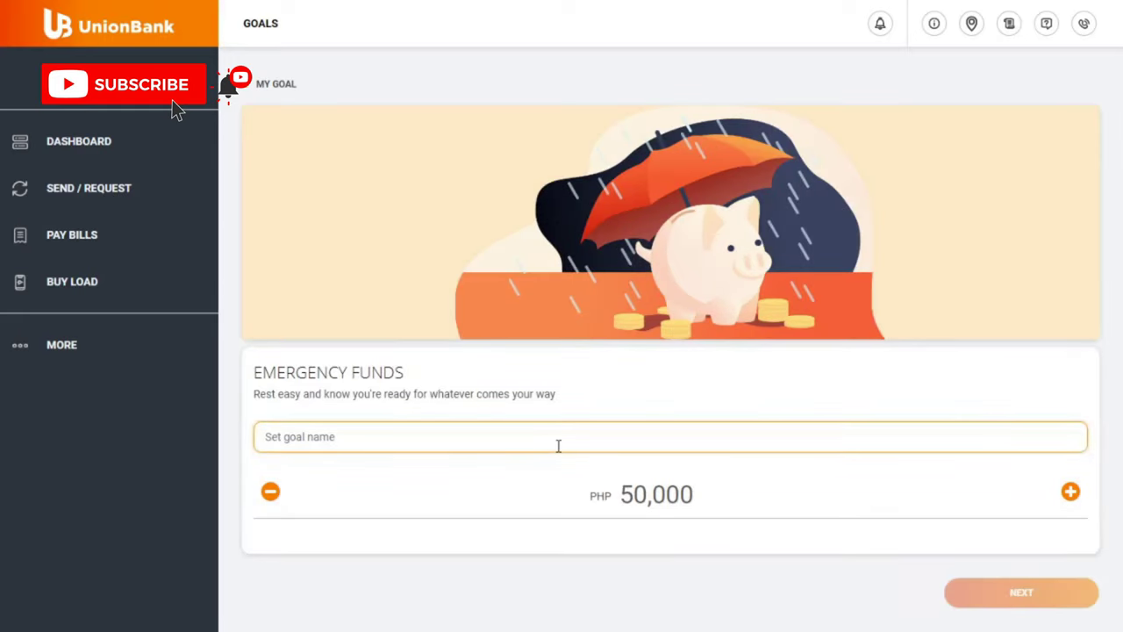
pyautogui.write('Emer')
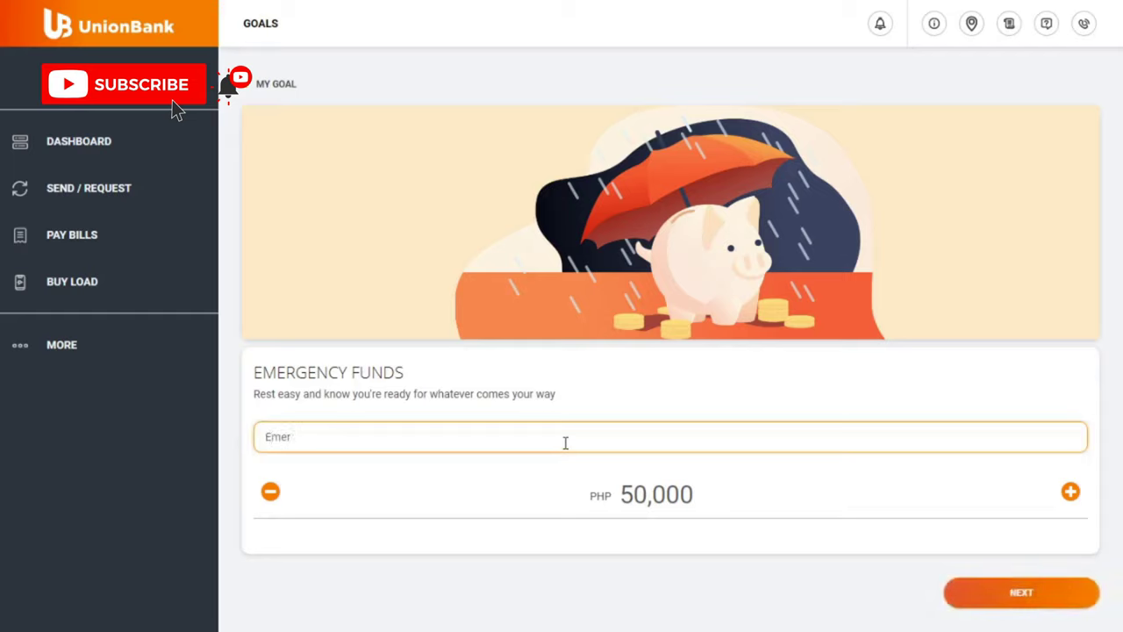
pyautogui.write('gency Fund')
# - Set the goal's target amount to PHP 100,000, trying one increment up and back down
pyautogui.click(632, 497)
pyautogui.moveTo(708, 495); pyautogui.dragTo(625, 493)
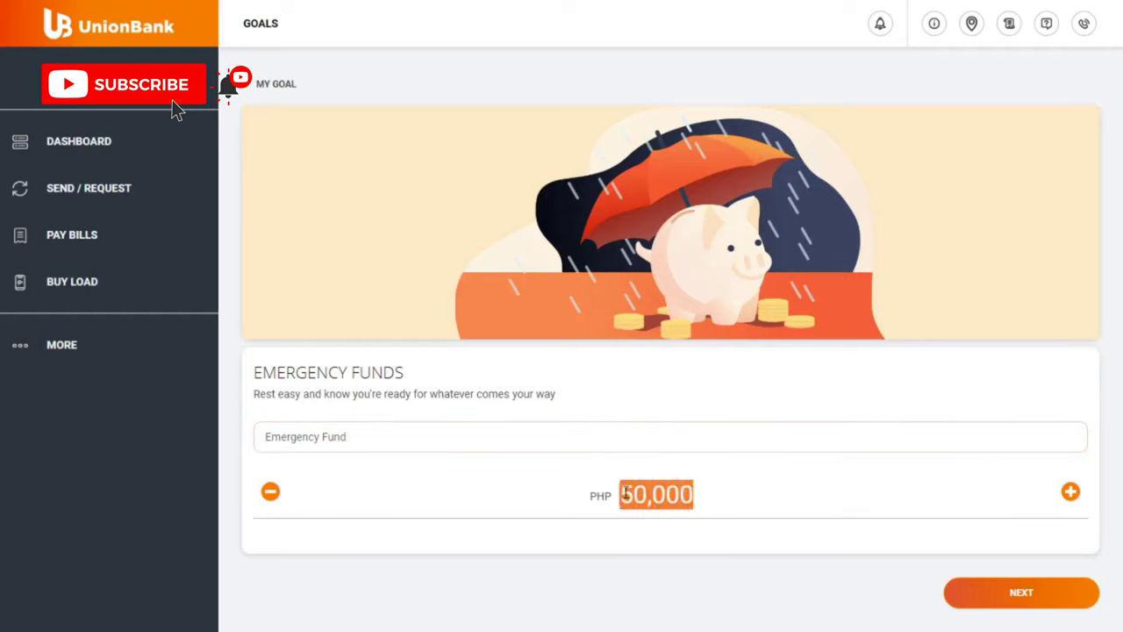
pyautogui.write('100,0')
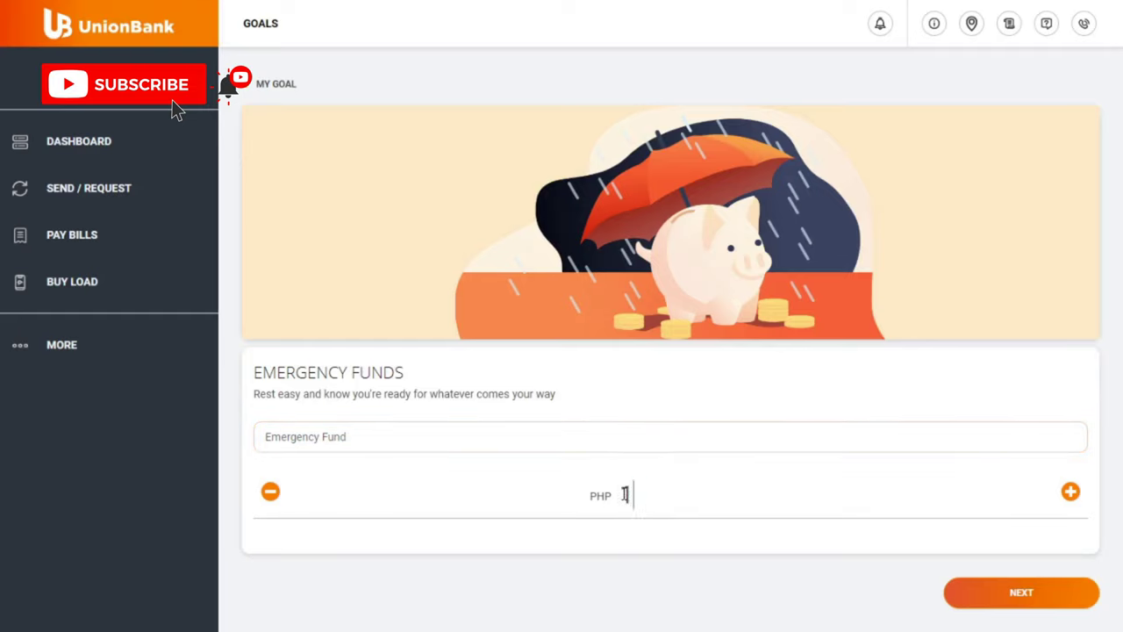
pyautogui.write('00')
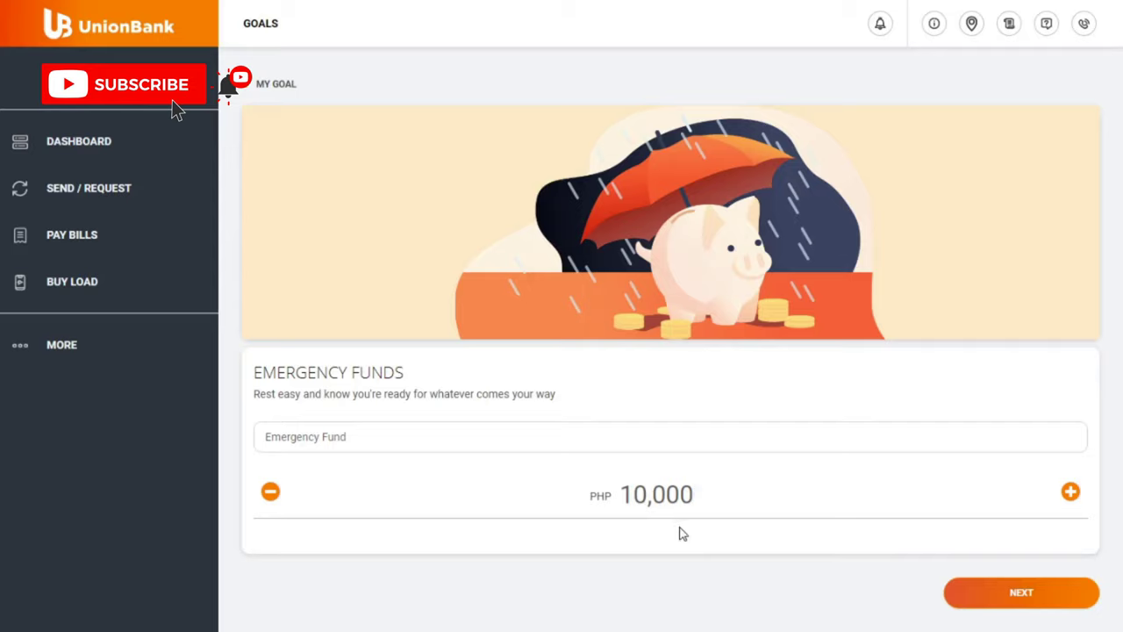
pyautogui.click(1074, 497)
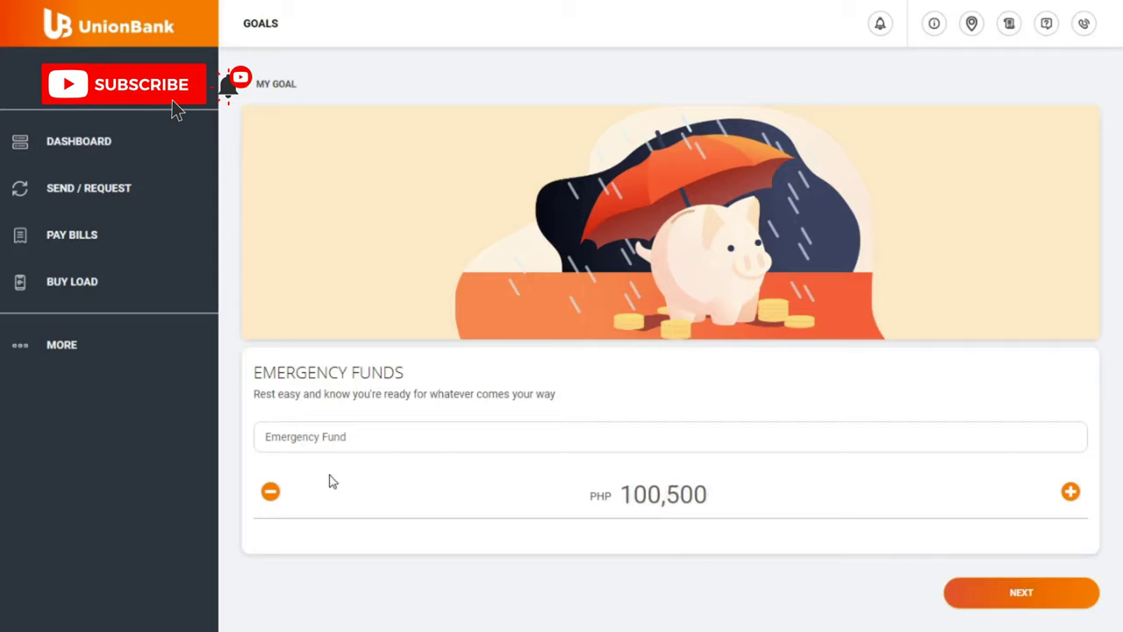
pyautogui.click(271, 494)
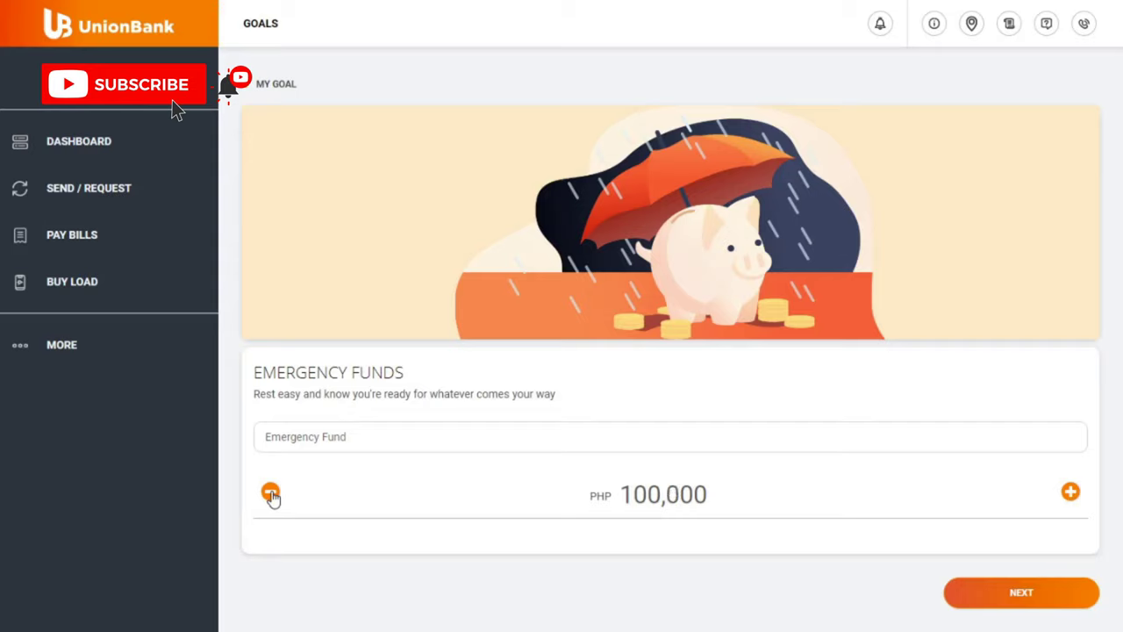
# - Raise the goal's target amount incrementally to PHP 105,000
pyautogui.click(1073, 494)
pyautogui.click(1073, 494)
pyautogui.click(1072, 494)
pyautogui.click(1072, 494)
pyautogui.click(1073, 494)
pyautogui.click(1072, 494)
pyautogui.click(1072, 494)
pyautogui.click(1073, 494)
pyautogui.click(1073, 494)
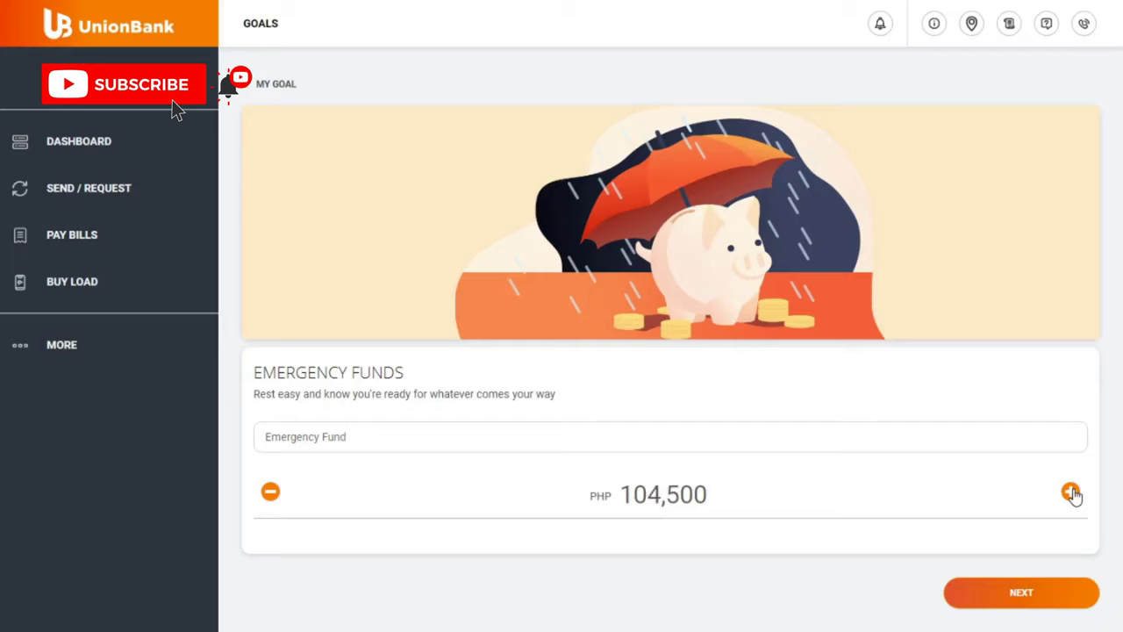
pyautogui.click(1072, 495)
# - Set the goal's target amount to PHP 250,000 and continue to the save frequency settings
pyautogui.doubleClick(647, 494)
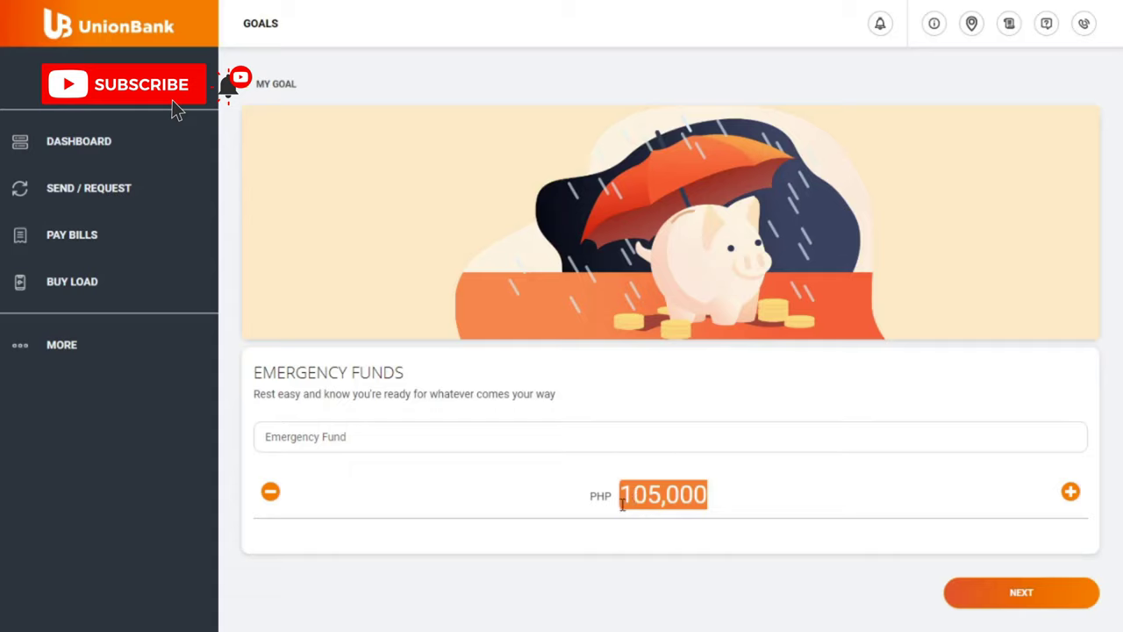
pyautogui.write('250000')
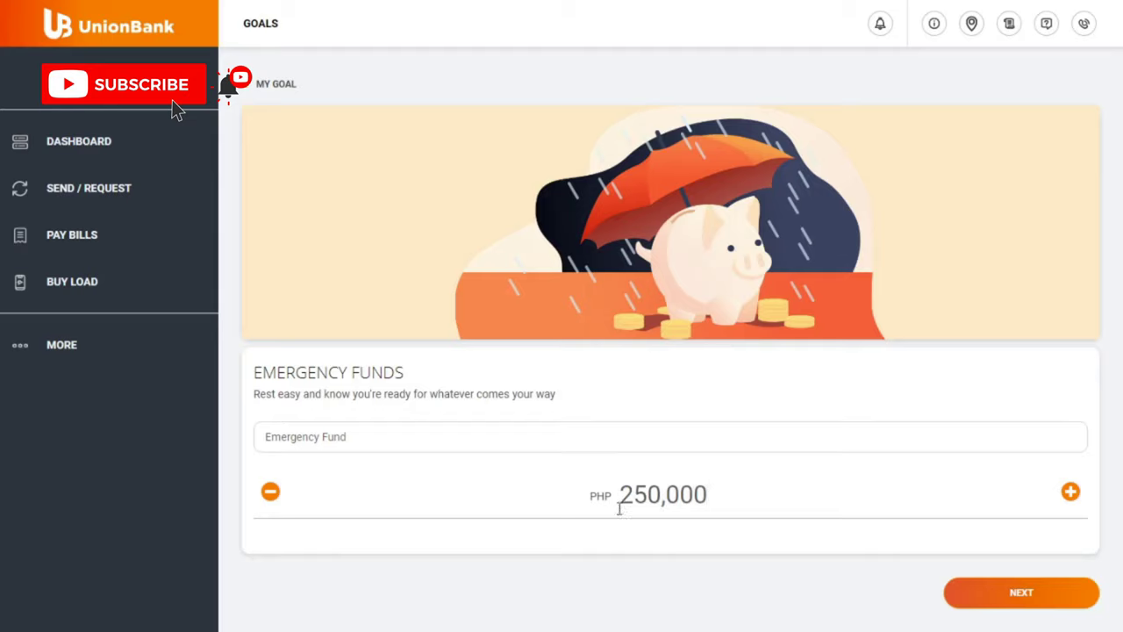
pyautogui.click(1020, 594)
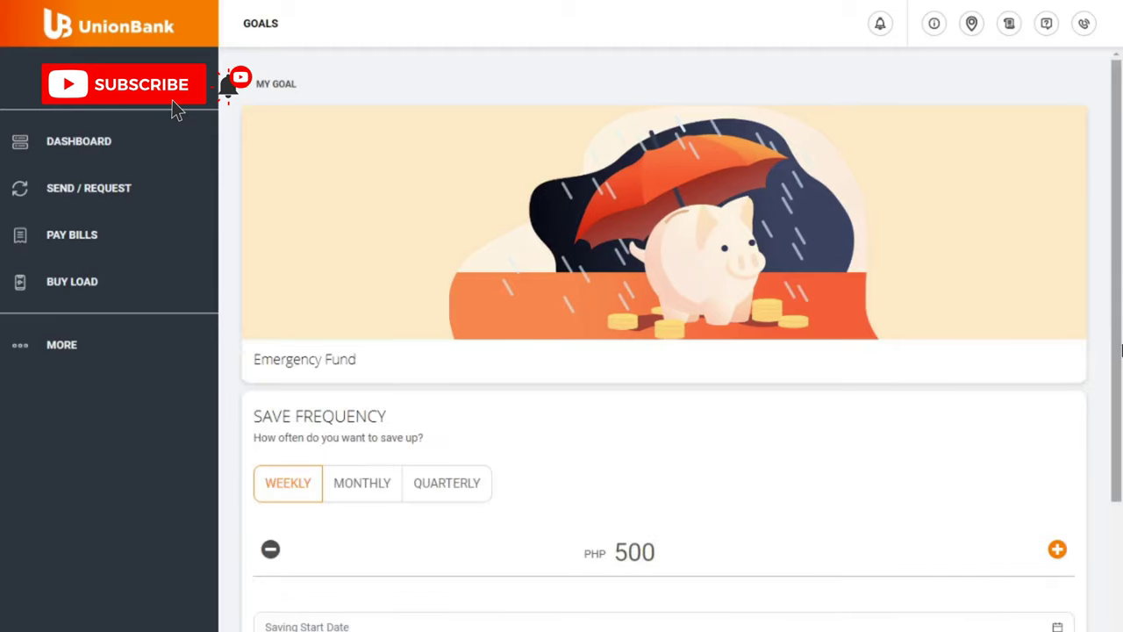
# - Try out the weekly, monthly and quarterly save frequencies for the goal
pyautogui.moveTo(1116, 383); pyautogui.dragTo(1116, 571)
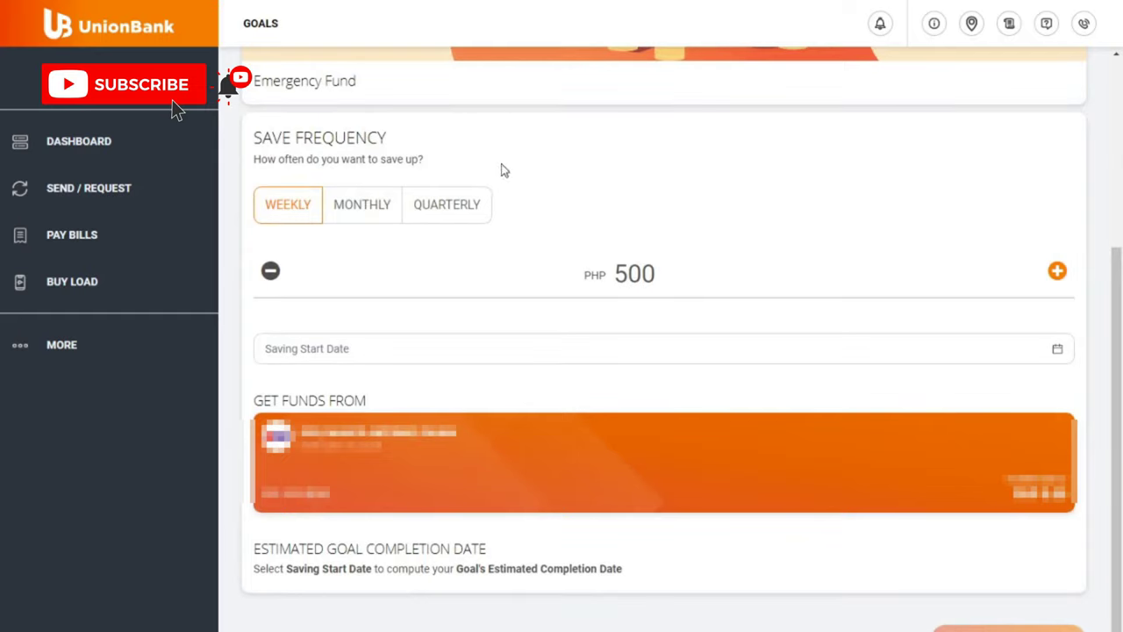
pyautogui.click(384, 215)
pyautogui.click(476, 217)
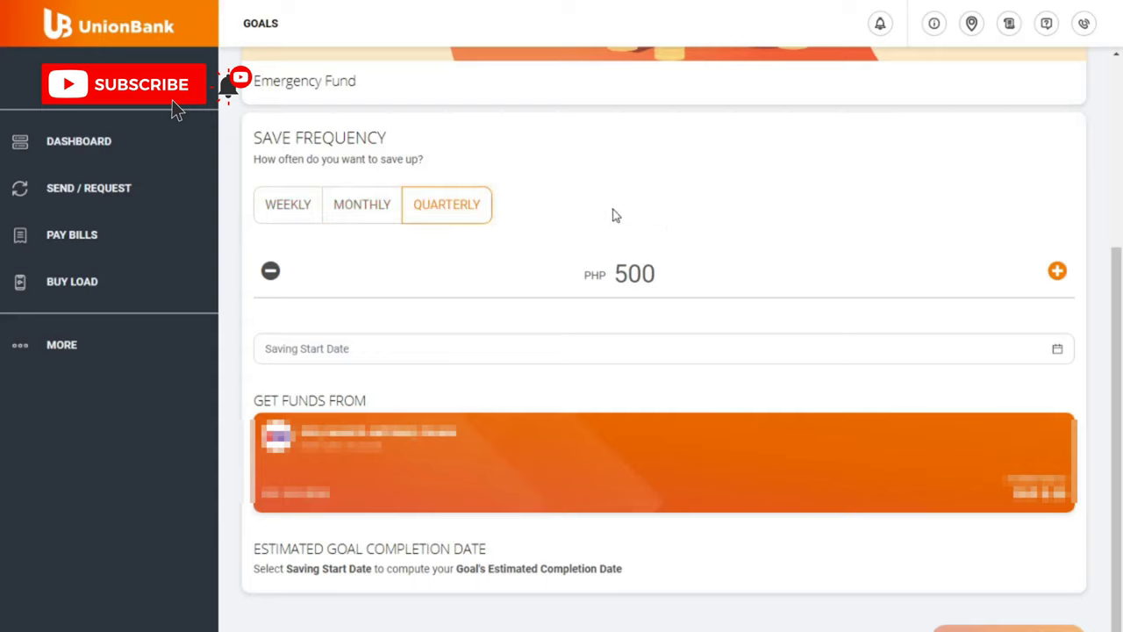
pyautogui.click(281, 212)
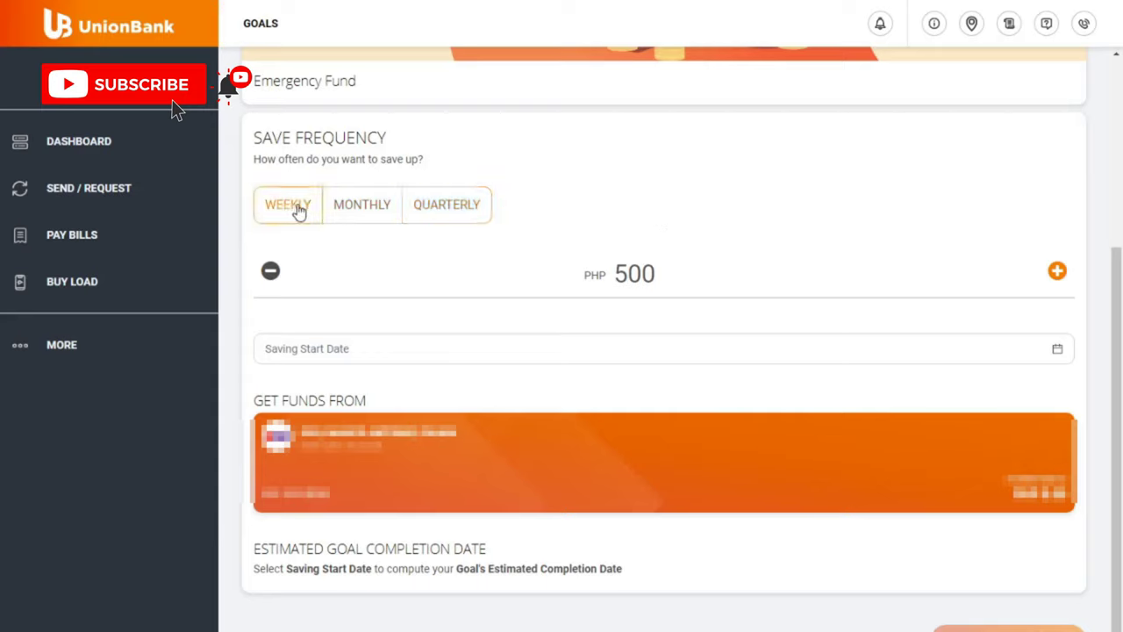
pyautogui.click(298, 211)
pyautogui.click(776, 338)
pyautogui.click(344, 204)
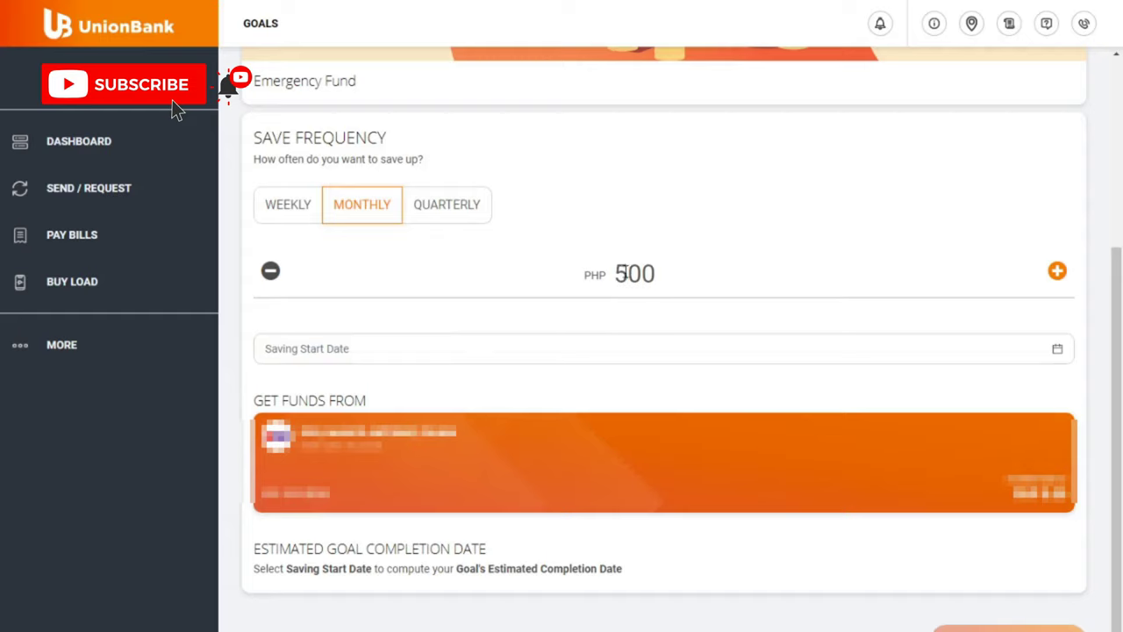
pyautogui.click(465, 207)
pyautogui.click(299, 212)
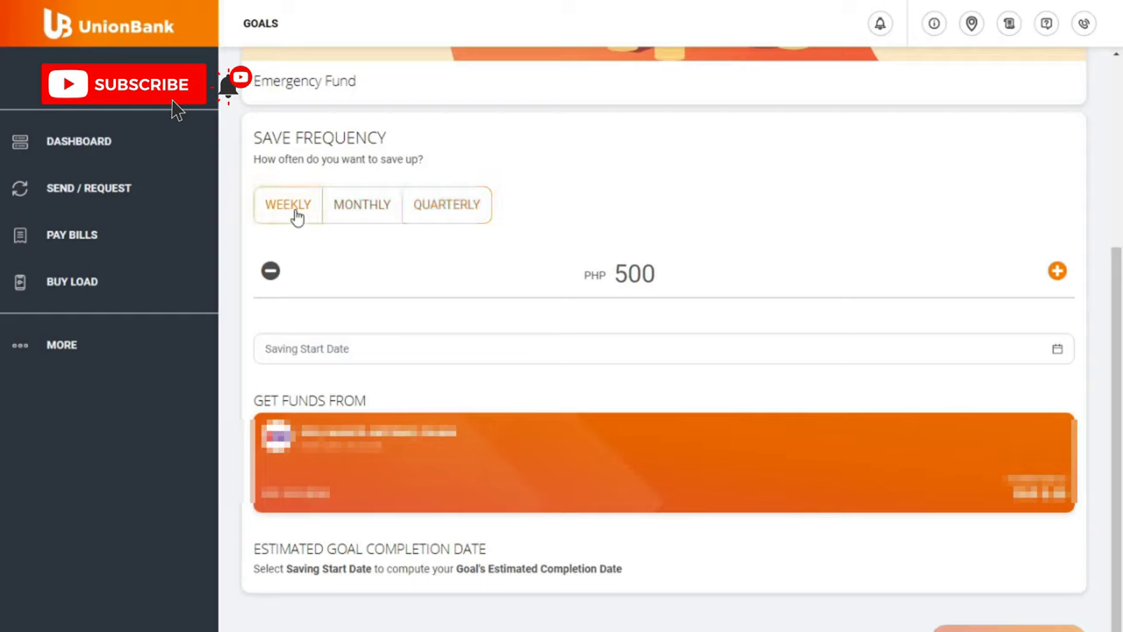
# - Schedule monthly savings of PHP 20,000 with June 02, 2020 as the saving start date
pyautogui.click(363, 209)
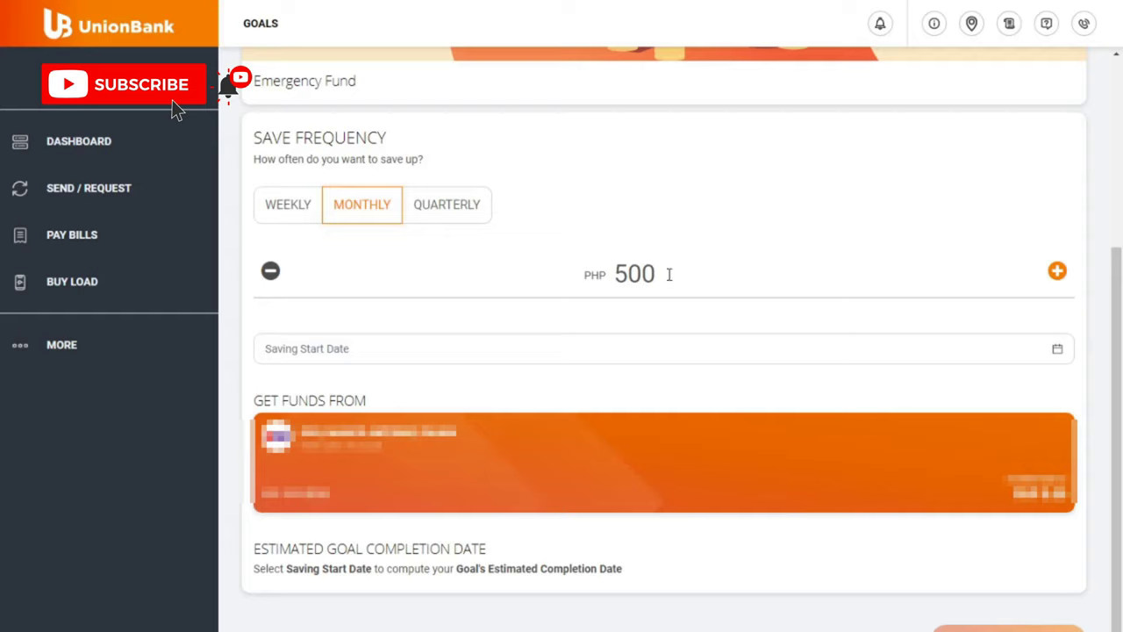
pyautogui.moveTo(657, 276); pyautogui.dragTo(615, 278)
pyautogui.write('200000')
pyautogui.click(1058, 350)
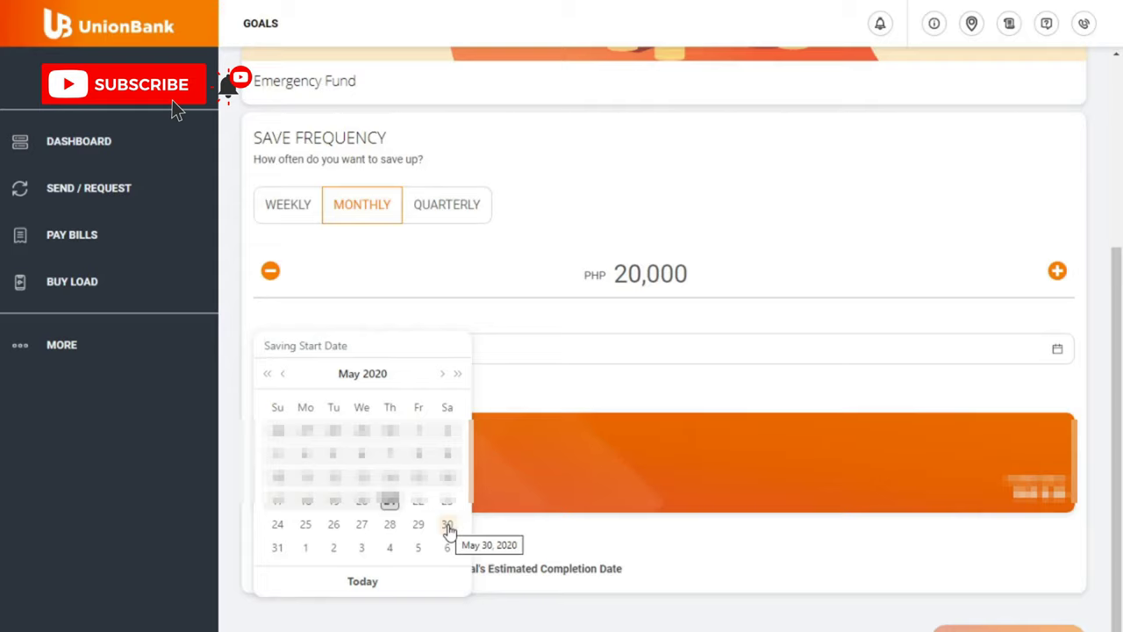
pyautogui.click(335, 551)
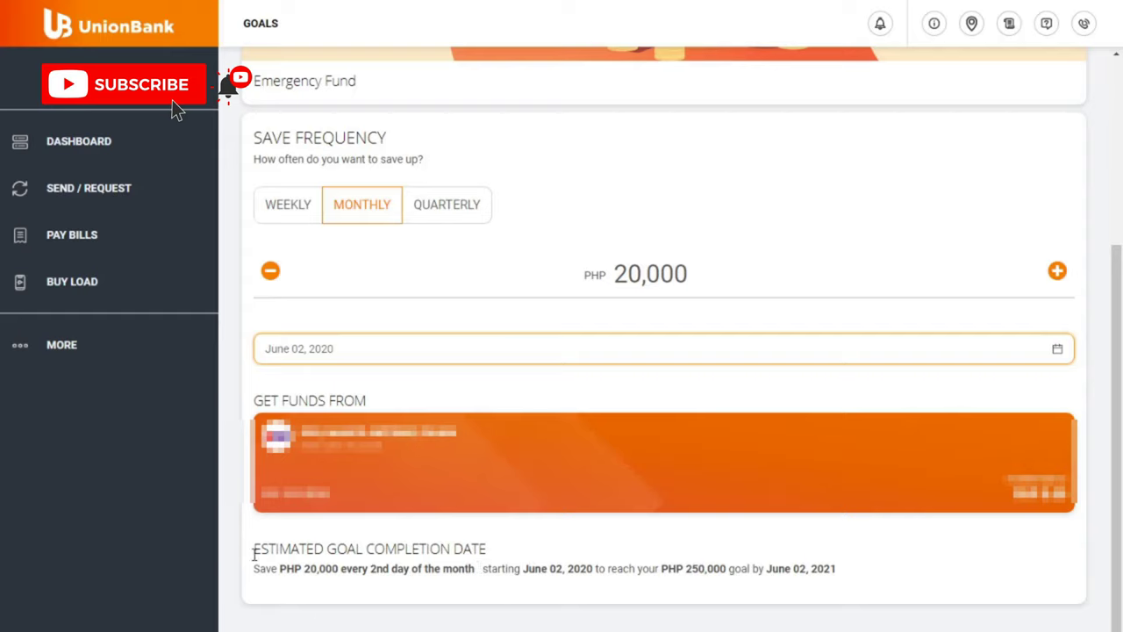
# - Examine the estimated goal completion date statement, including its monthly amount, target amount and end date
pyautogui.moveTo(258, 550); pyautogui.dragTo(516, 553)
pyautogui.click(281, 569)
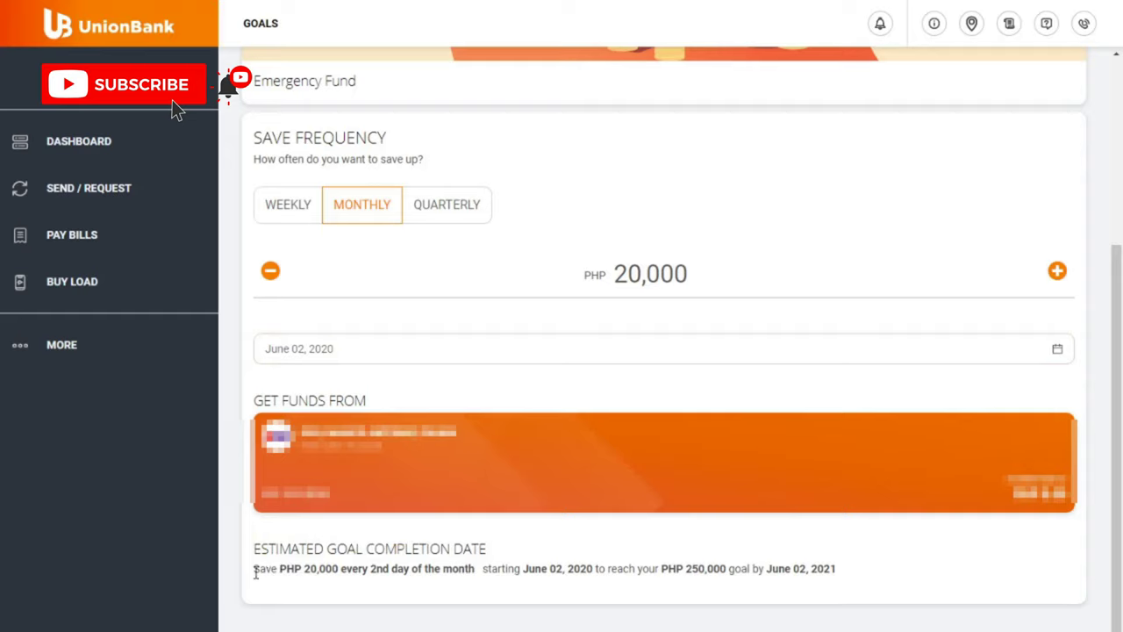
pyautogui.moveTo(255, 571); pyautogui.dragTo(750, 569)
pyautogui.click(489, 572)
pyautogui.click(605, 571)
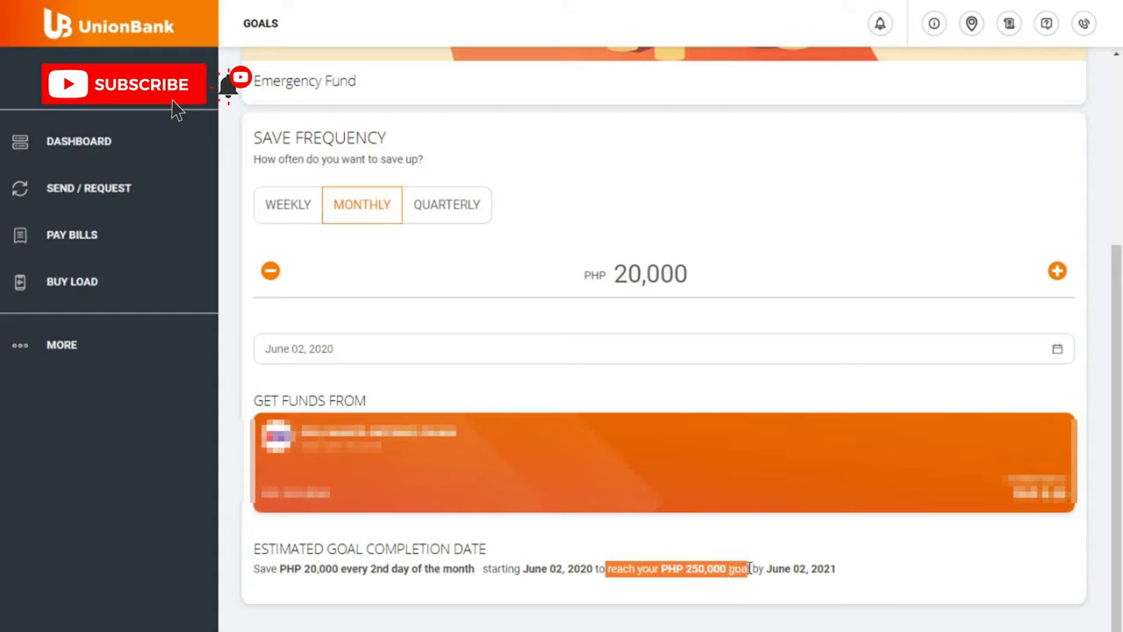
pyautogui.click(753, 570)
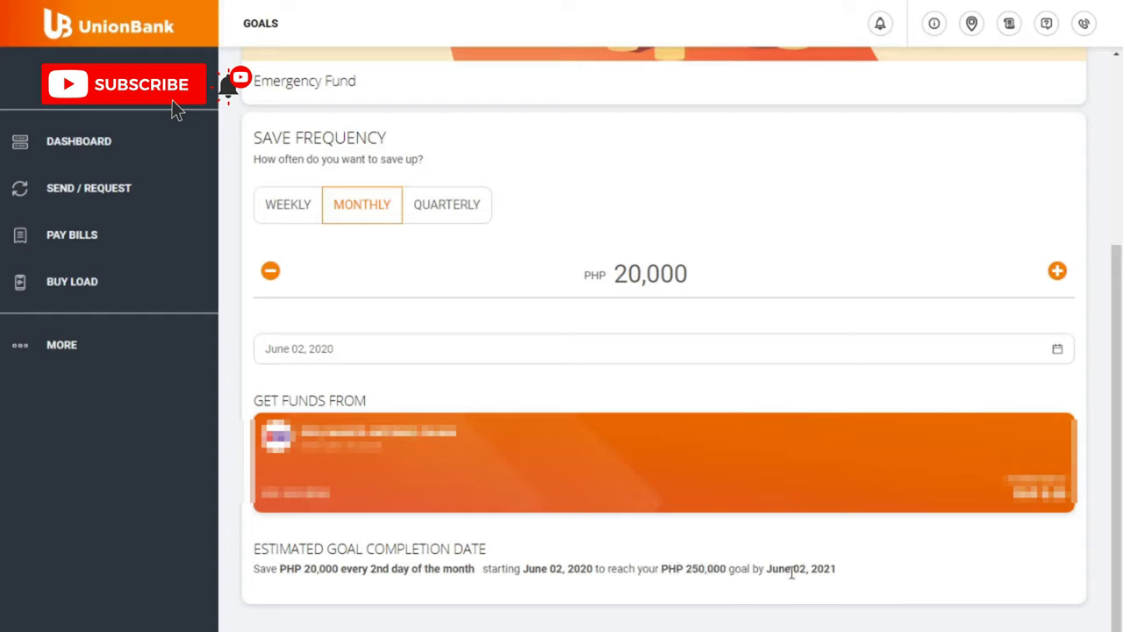
pyautogui.moveTo(770, 569); pyautogui.dragTo(850, 574)
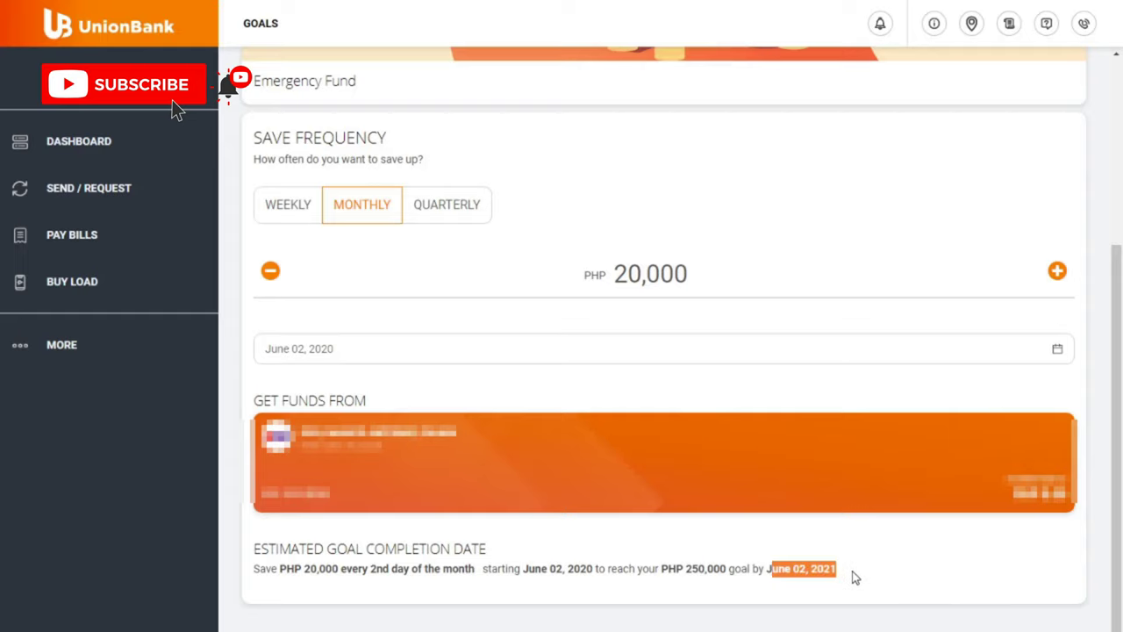
pyautogui.click(852, 572)
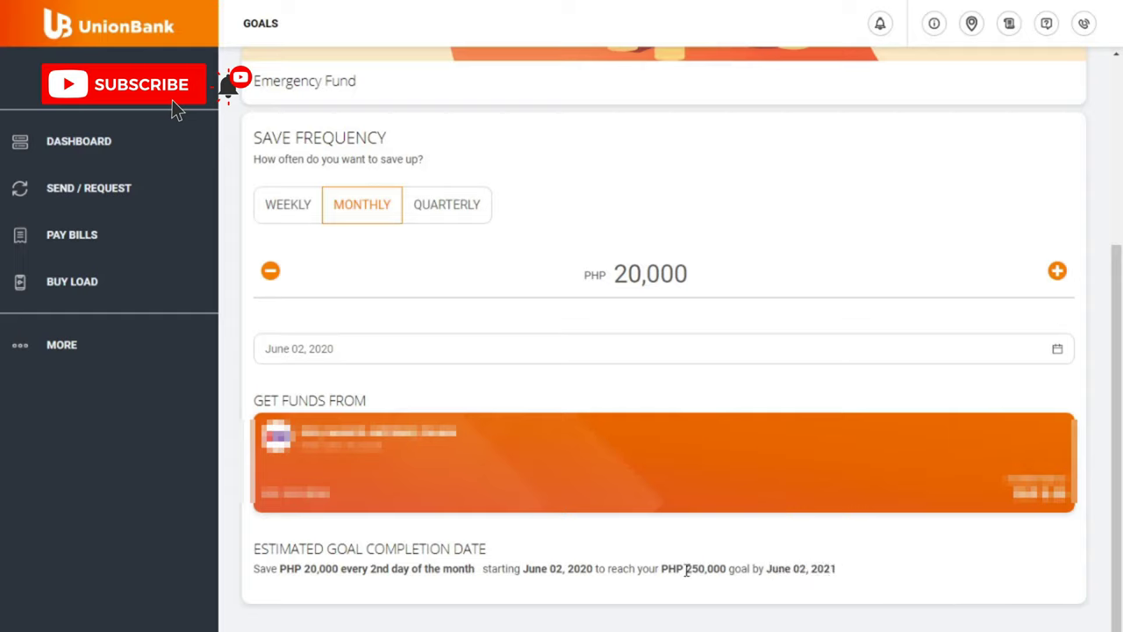
pyautogui.moveTo(686, 570); pyautogui.dragTo(728, 564)
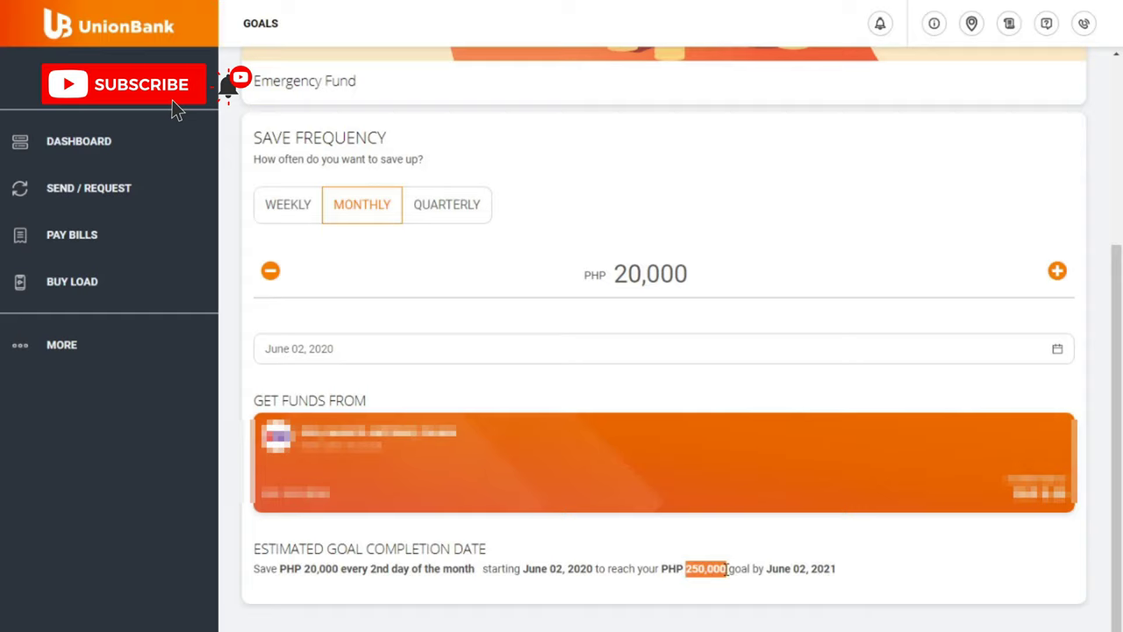
pyautogui.click(927, 581)
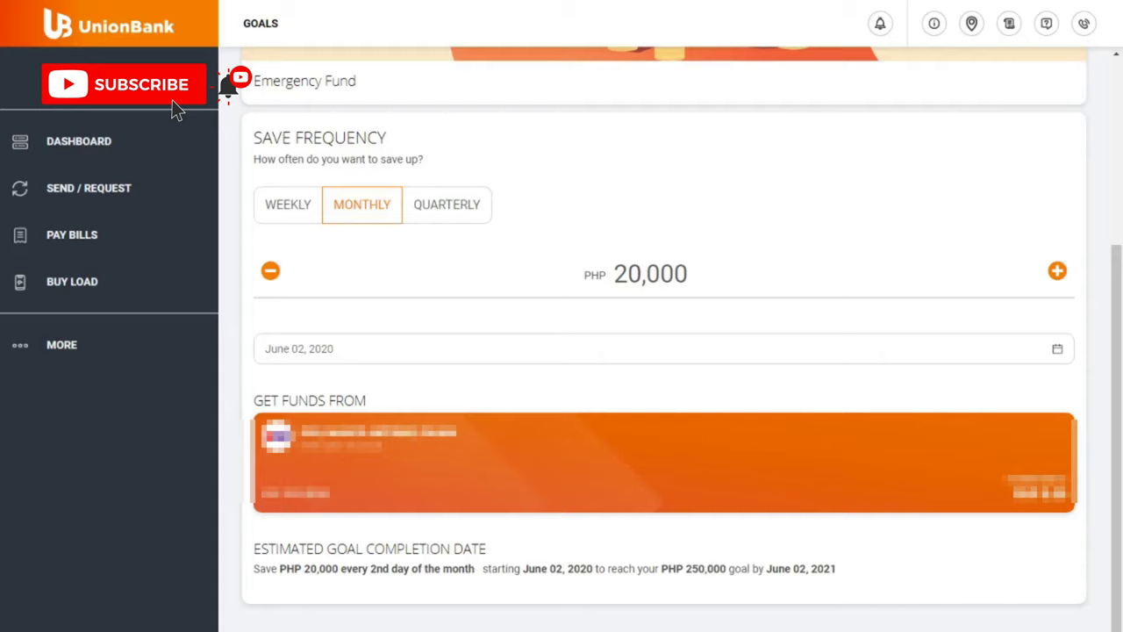
# - Submit the savings schedule and postpone the PHP 500 kickstart deposit
pyautogui.click(691, 619)
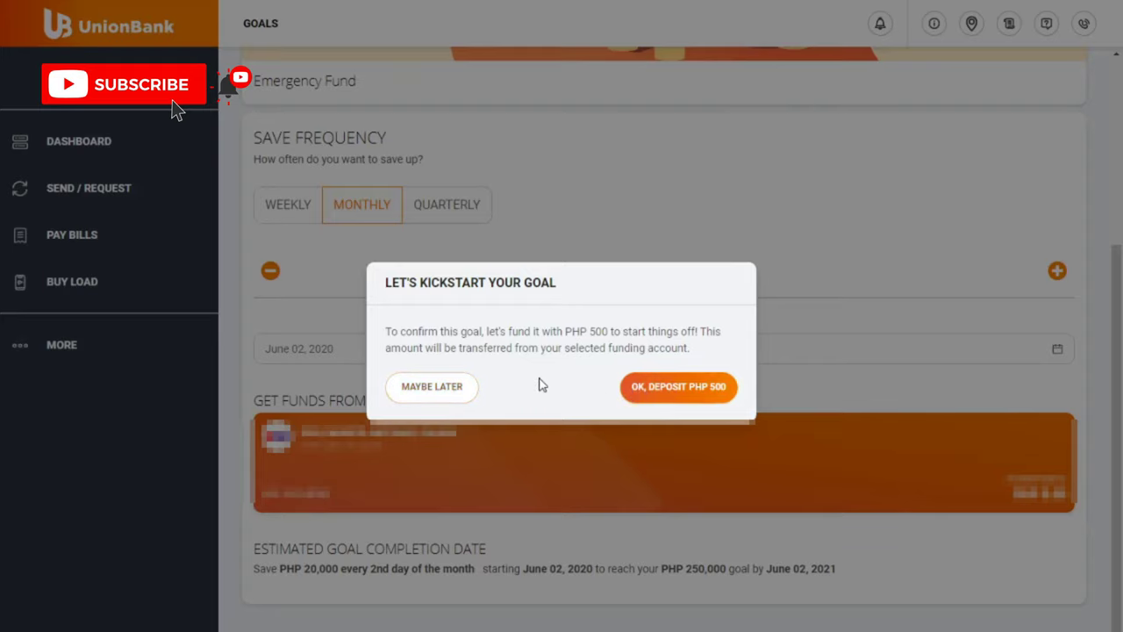
pyautogui.click(461, 395)
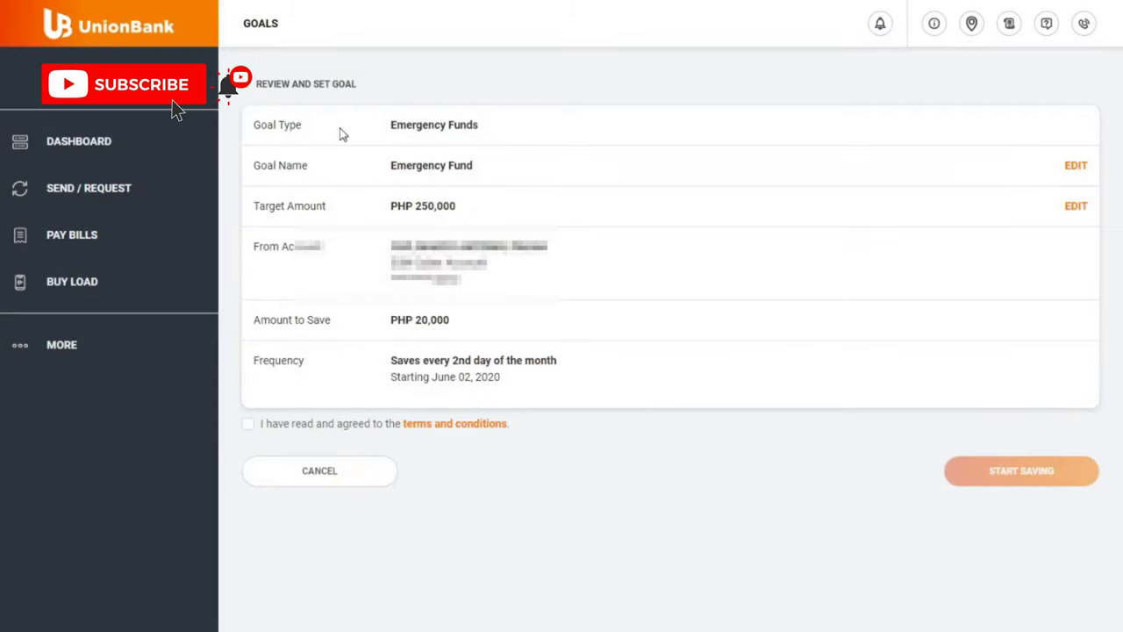
# - Check the goal summary, accept the terms and conditions to start saving, and return to the dashboard
pyautogui.moveTo(373, 133); pyautogui.dragTo(510, 134)
pyautogui.click(513, 134)
pyautogui.click(269, 430)
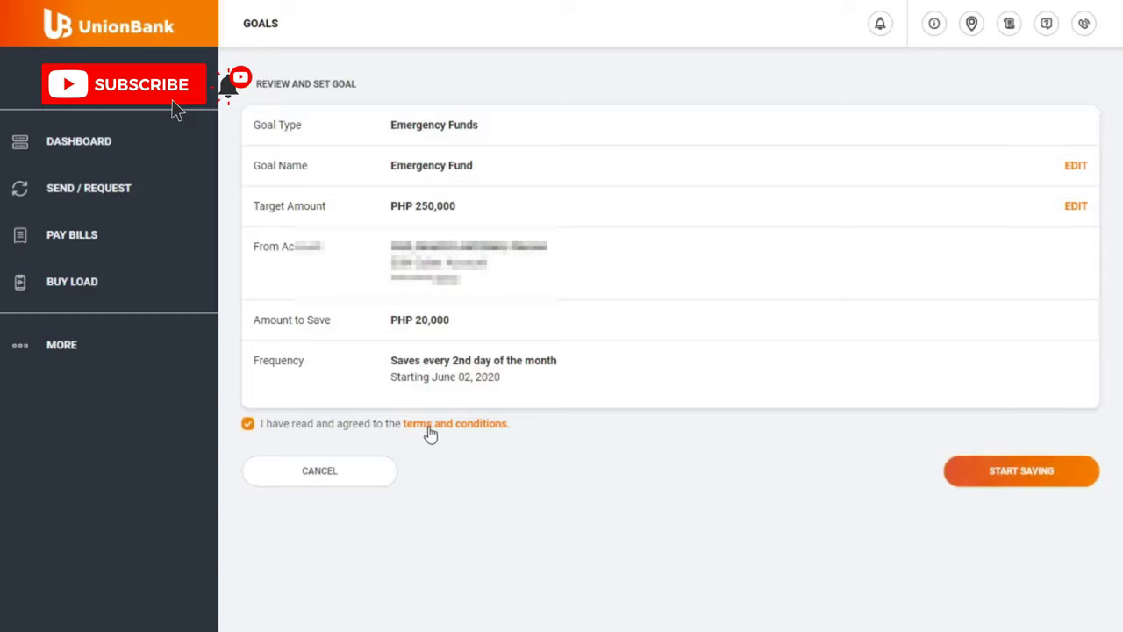
pyautogui.click(1055, 474)
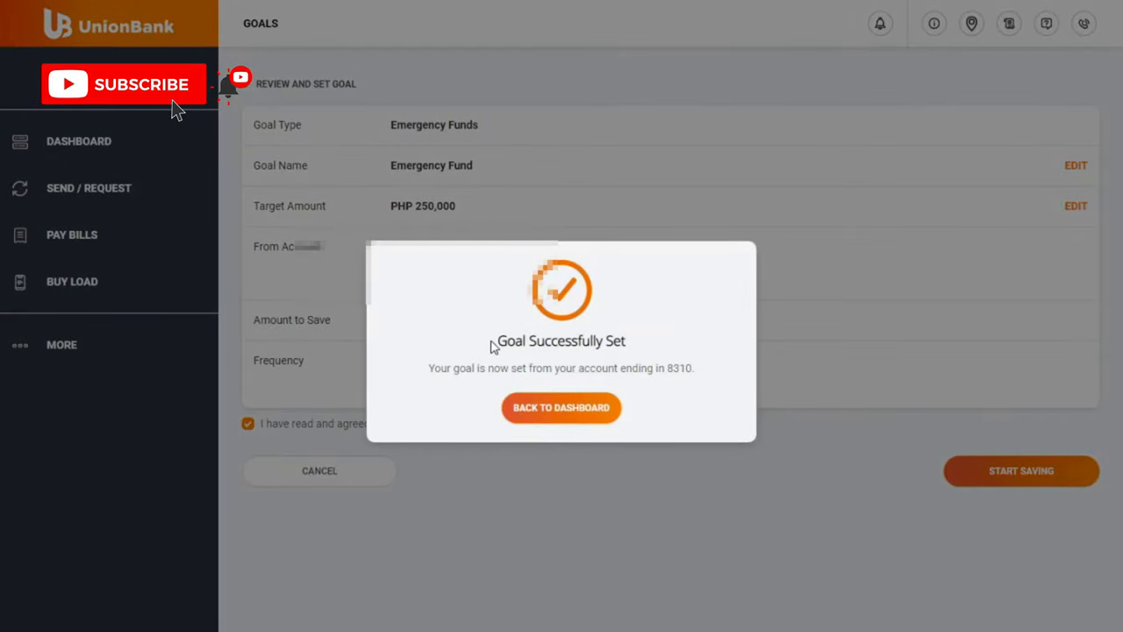
pyautogui.click(572, 409)
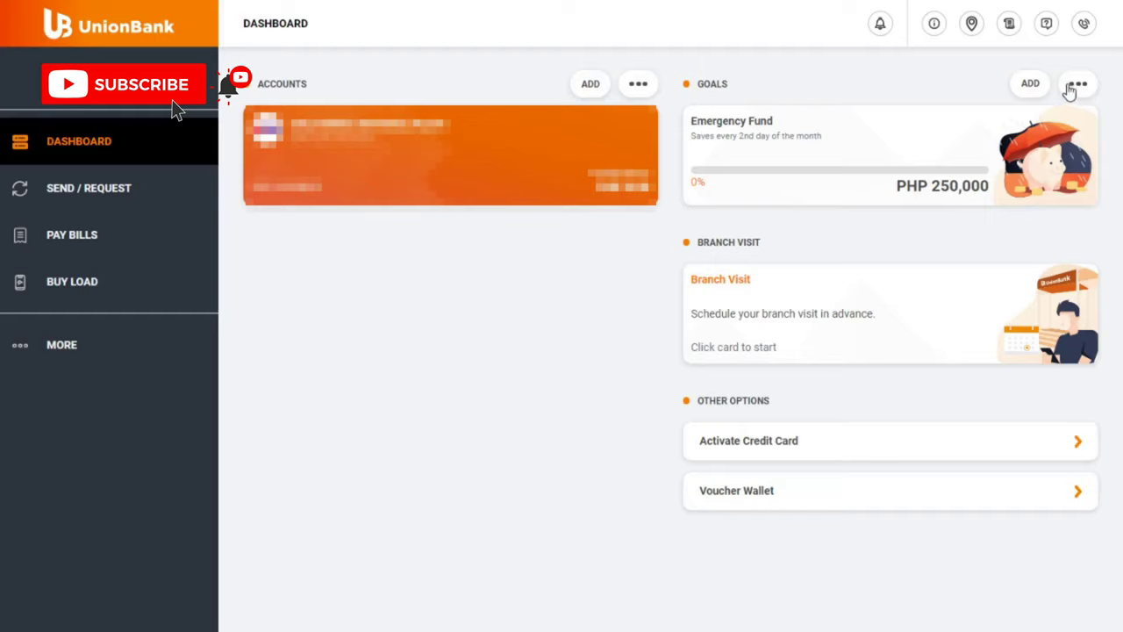
# - Start a new savings goal and choose Business as its goal type
pyautogui.click(1032, 85)
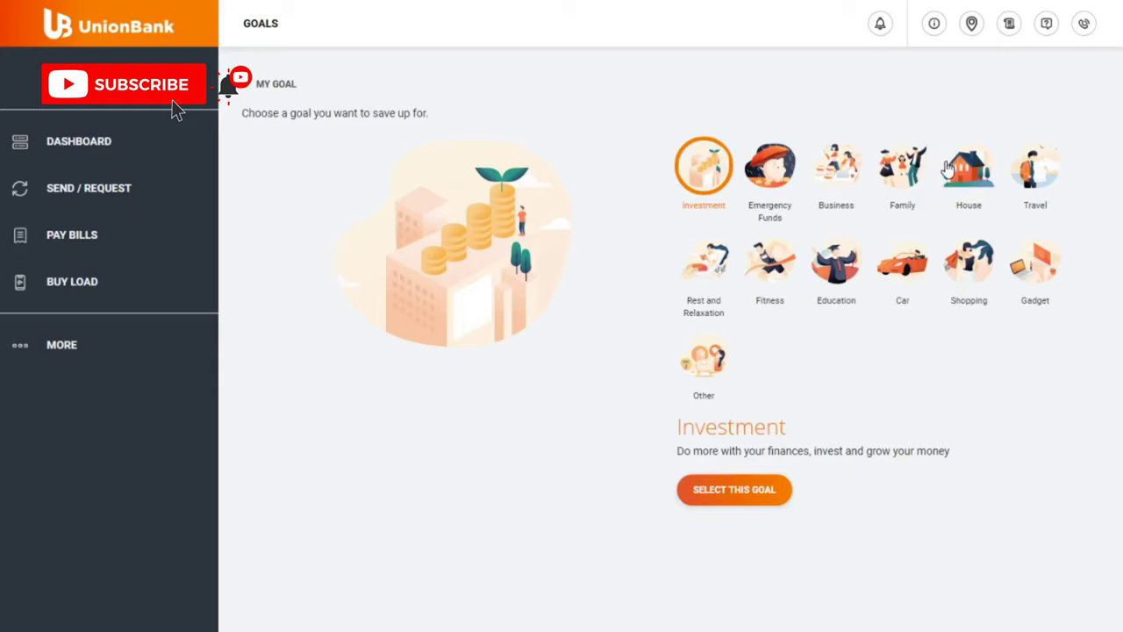
pyautogui.click(836, 174)
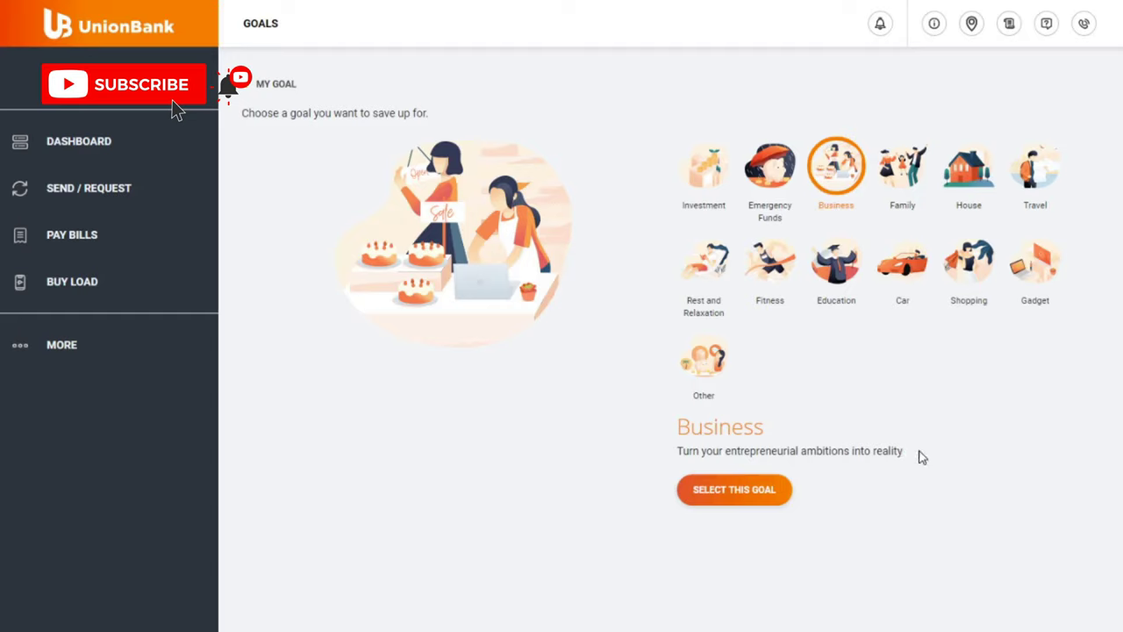
pyautogui.click(750, 502)
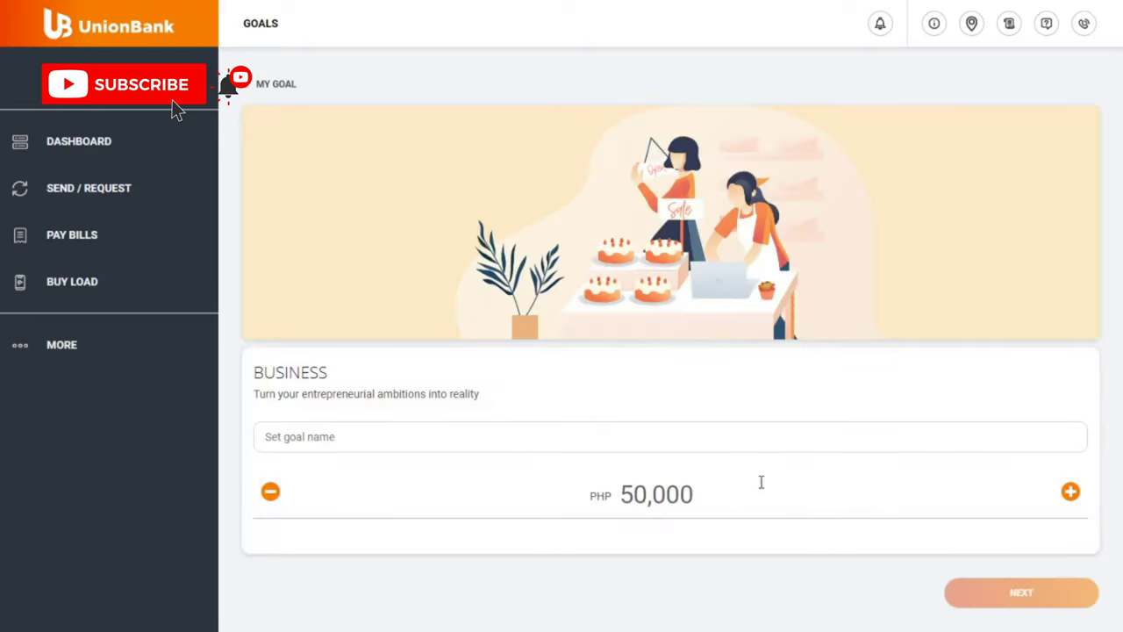
# - Name the goal "Food cart business - Shawarma", set its target amount to PHP 150,000 and continue to the savings schedule
pyautogui.click(465, 432)
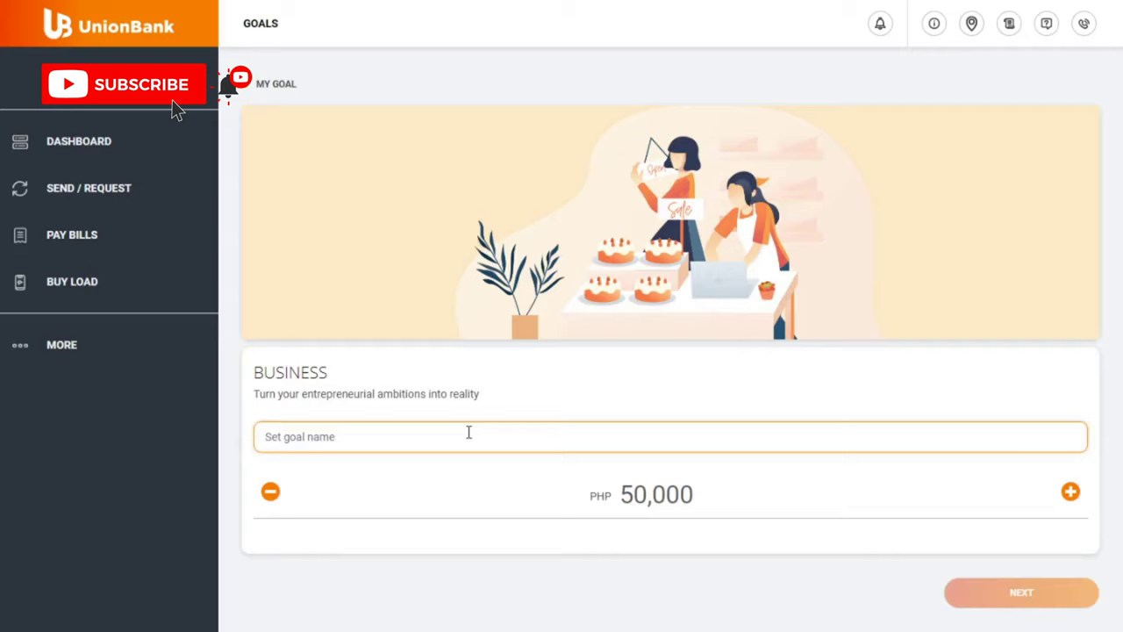
pyautogui.write('Food ca')
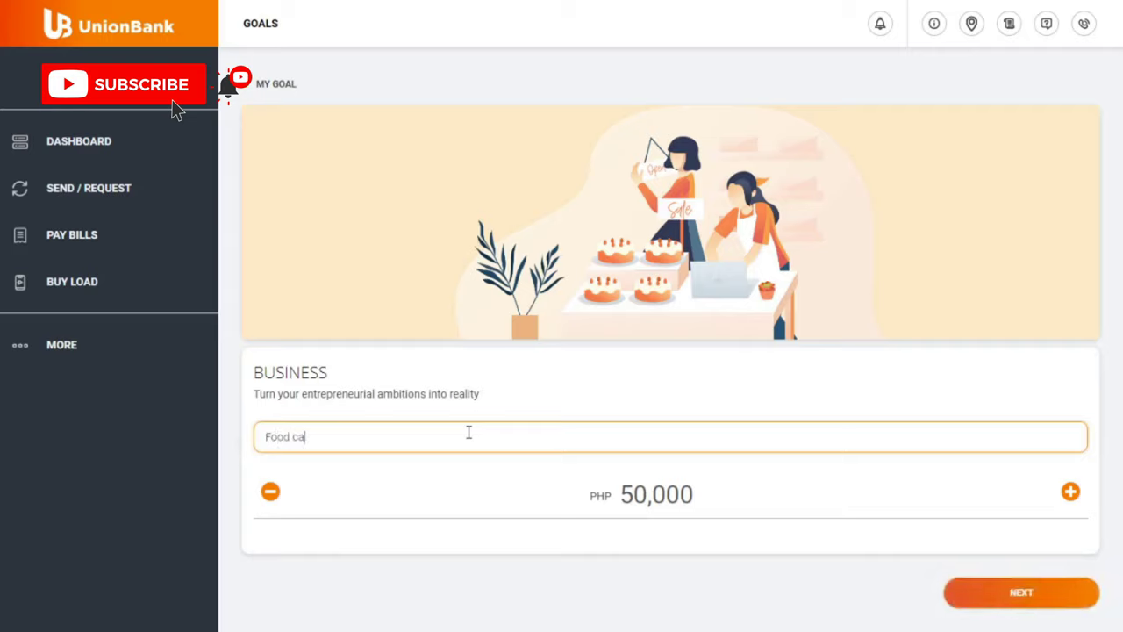
pyautogui.write('rt busines')
pyautogui.write('s - Shaer')
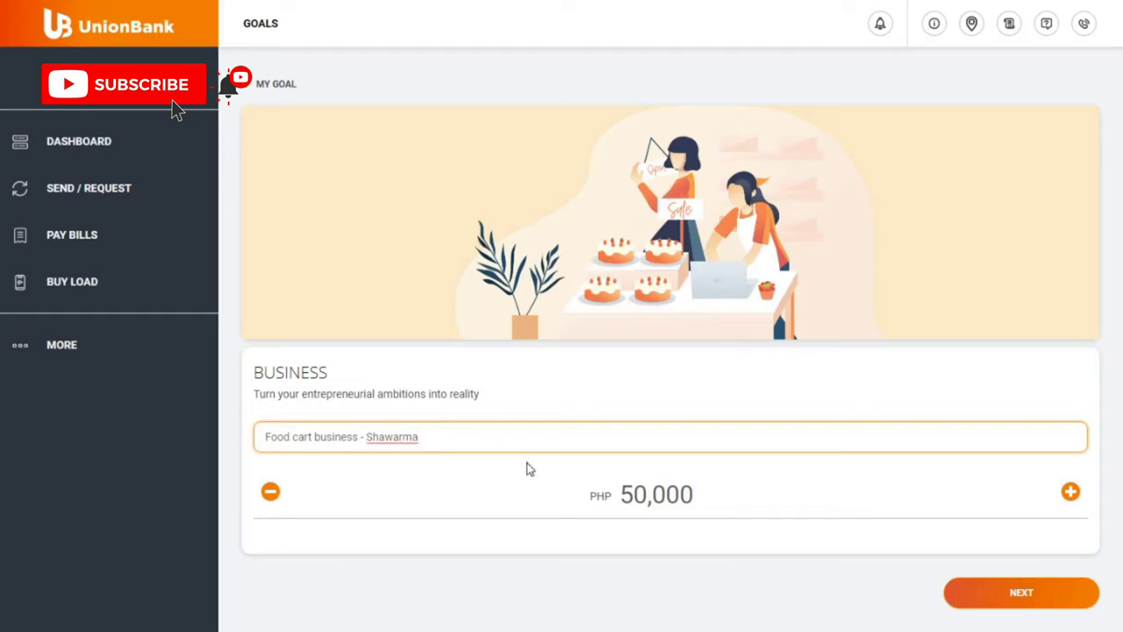
pyautogui.click(654, 495)
pyautogui.click(656, 494)
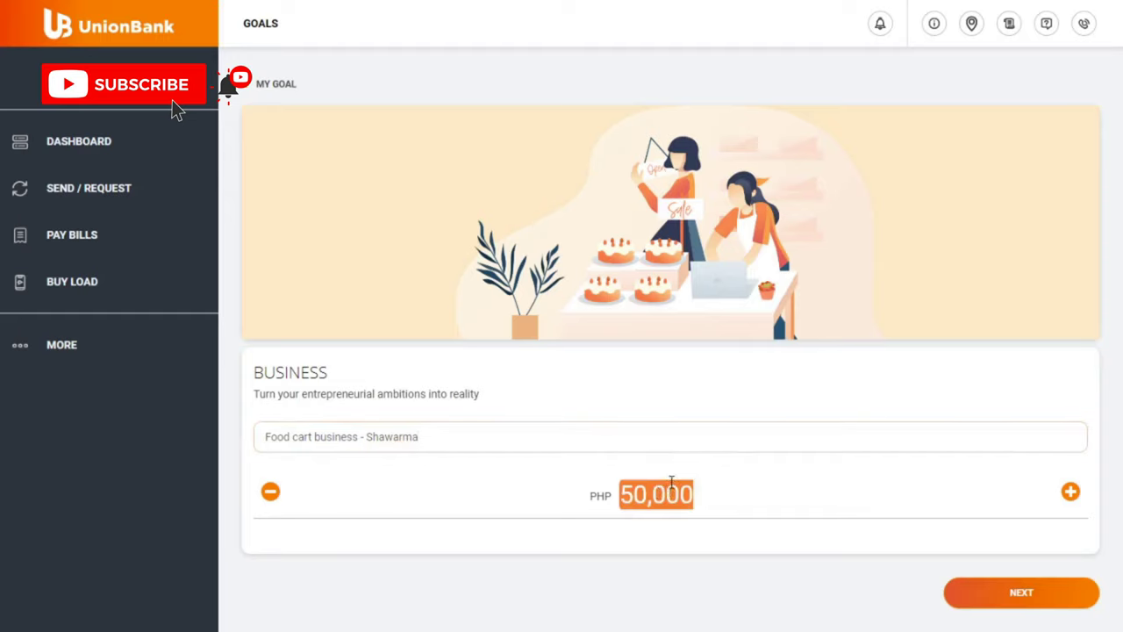
pyautogui.write('150000')
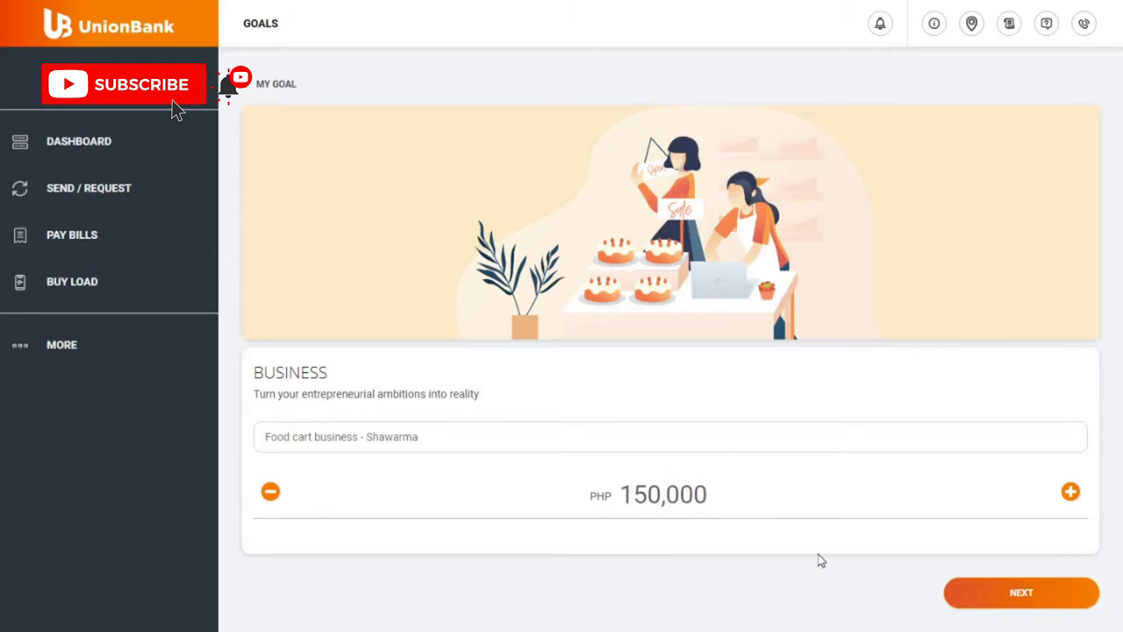
pyautogui.click(1009, 592)
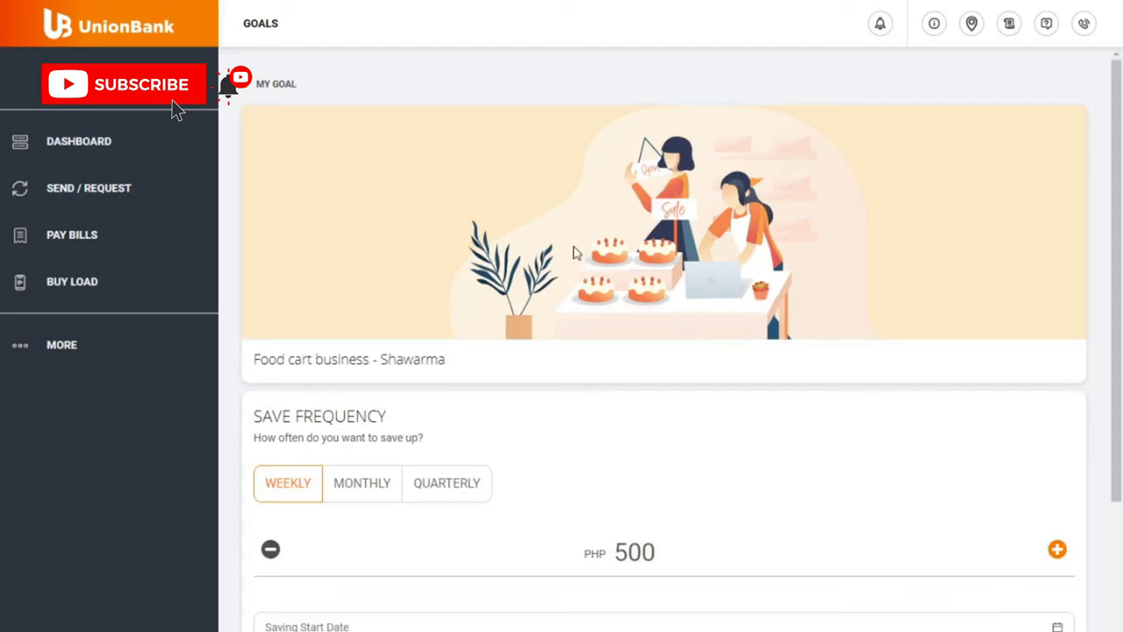
# - Set the food cart goal's save frequency to monthly with PHP 5,000 per saving
pyautogui.moveTo(254, 361); pyautogui.dragTo(492, 386)
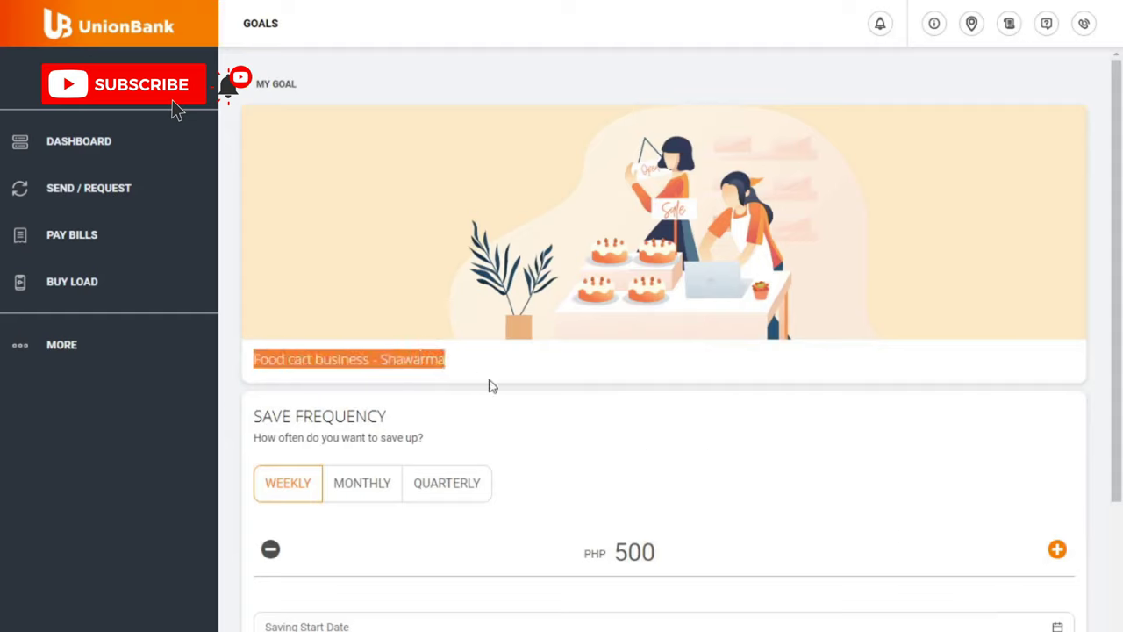
pyautogui.click(496, 391)
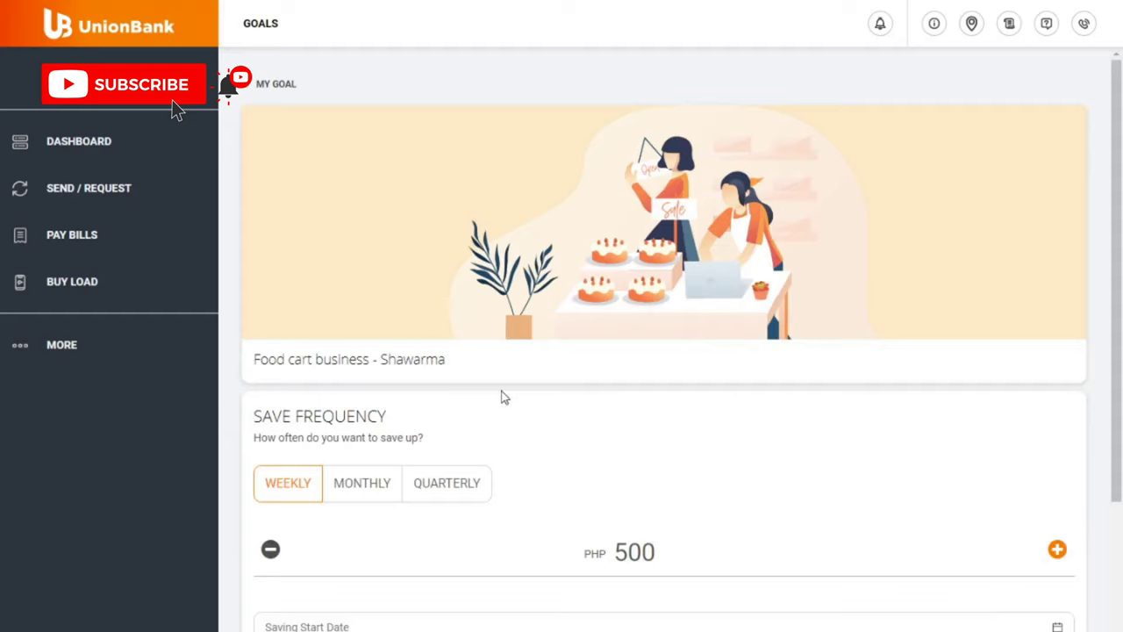
pyautogui.click(354, 490)
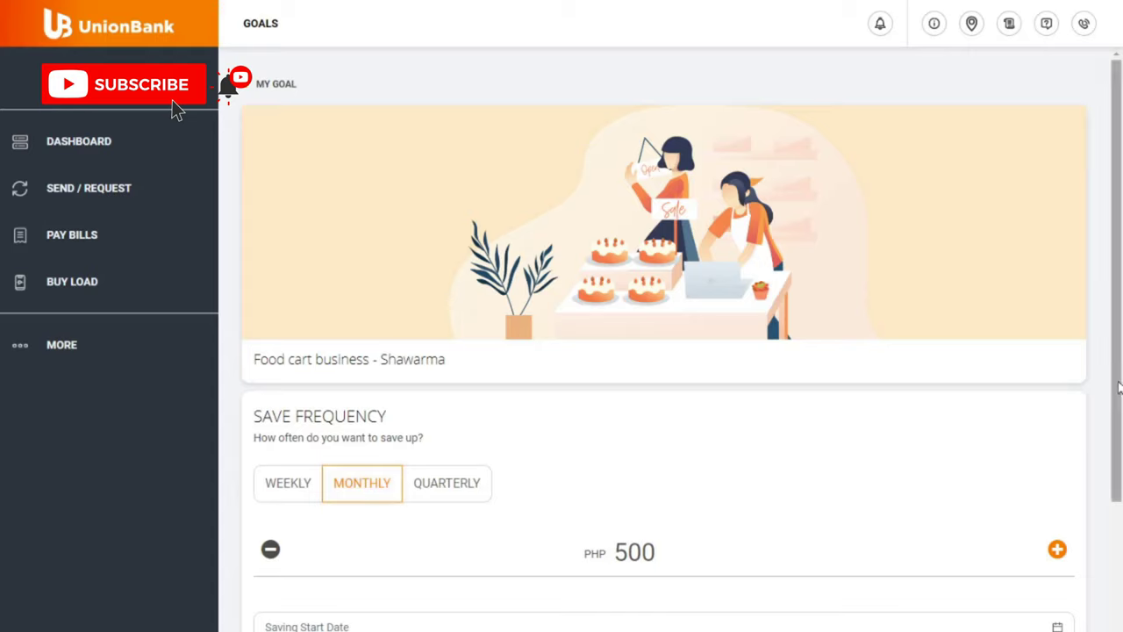
pyautogui.doubleClick(635, 555)
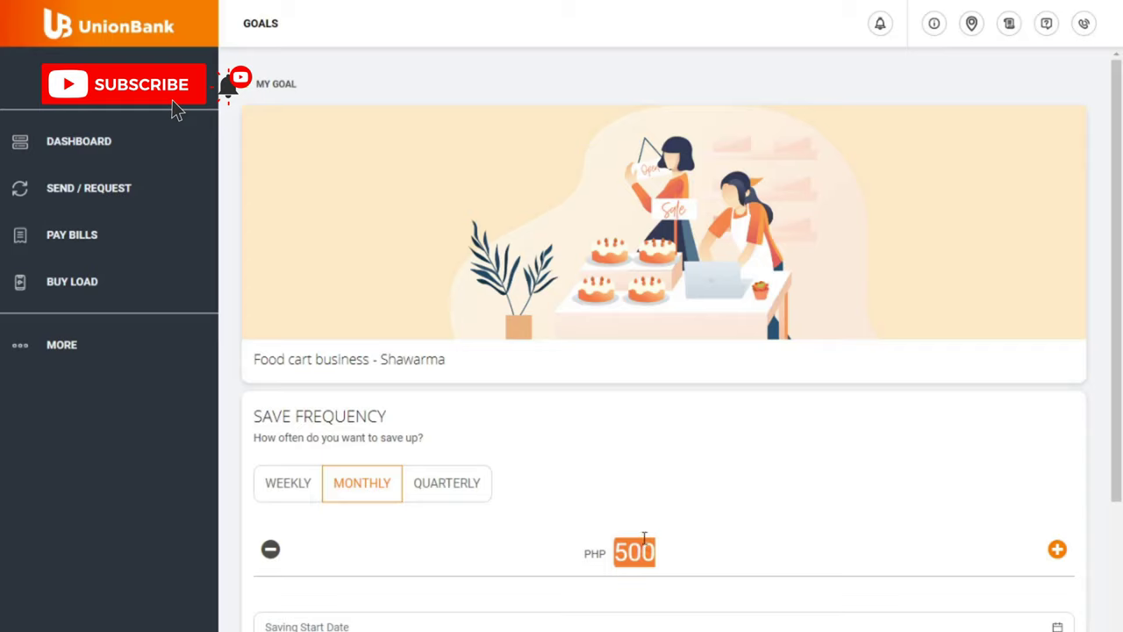
pyautogui.write('5000')
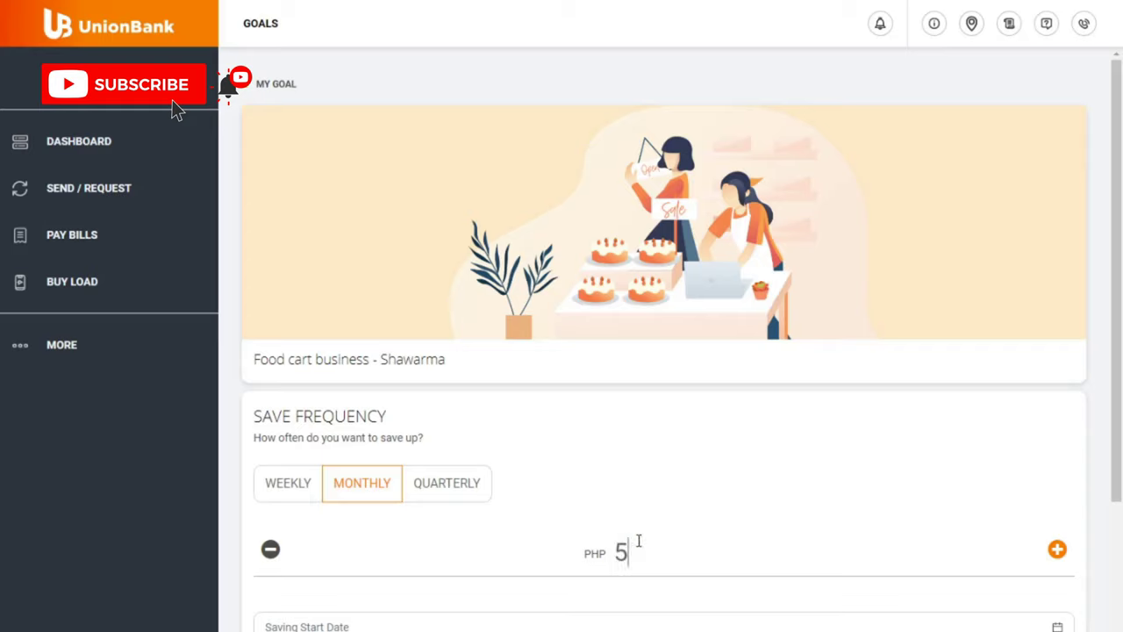
pyautogui.click(873, 516)
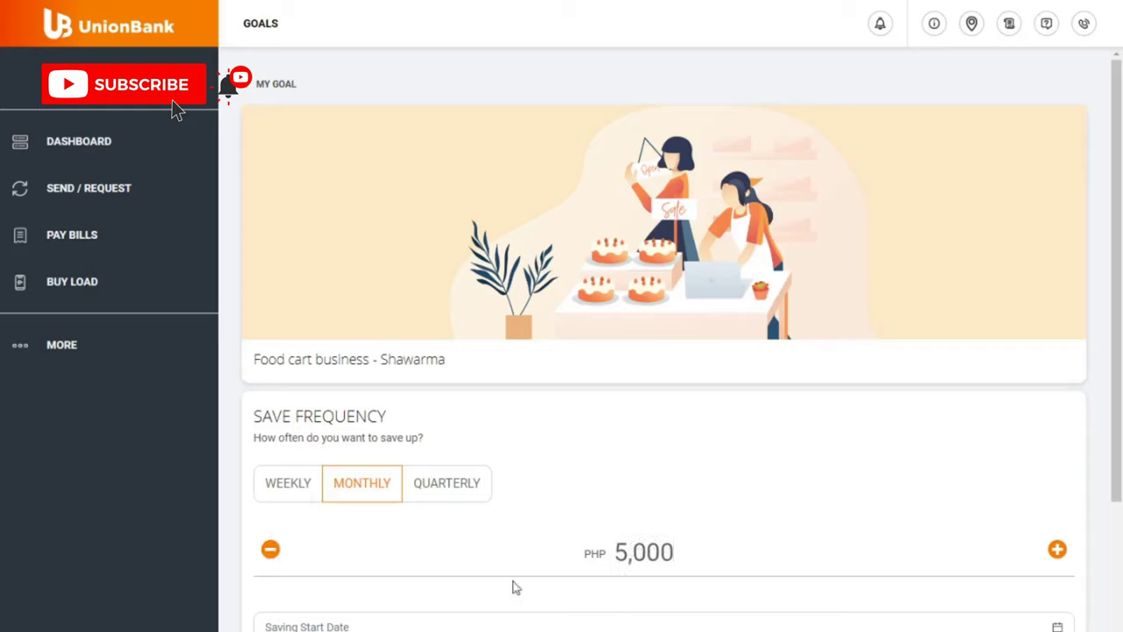
# - Set the saving start date of the food cart goal to June 02, 2020
pyautogui.click(464, 619)
pyautogui.click(465, 624)
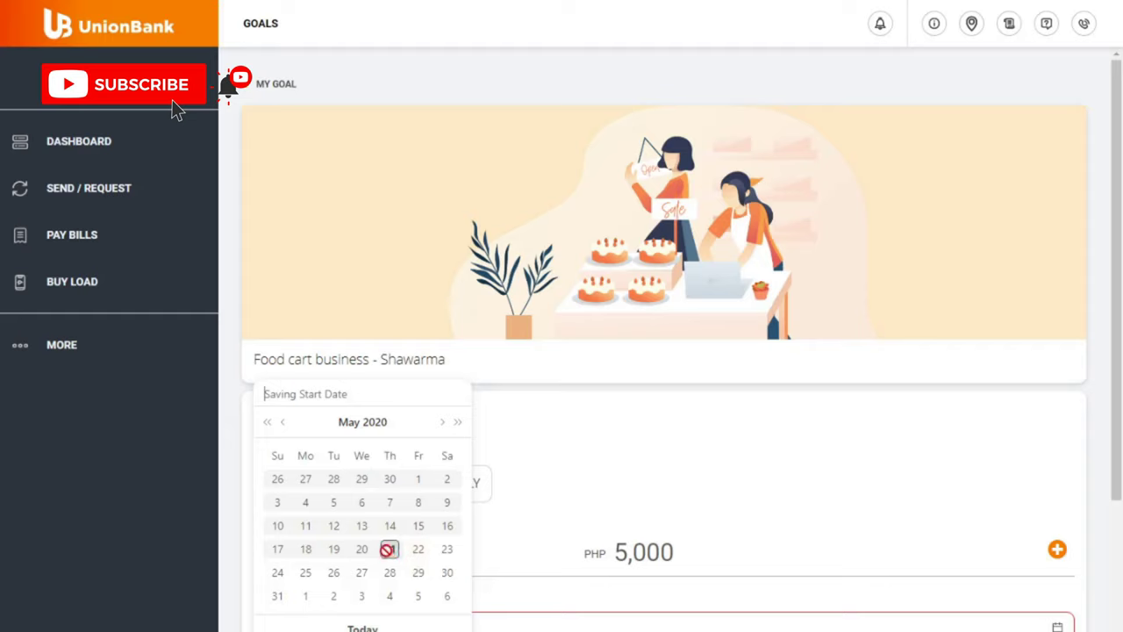
pyautogui.click(448, 575)
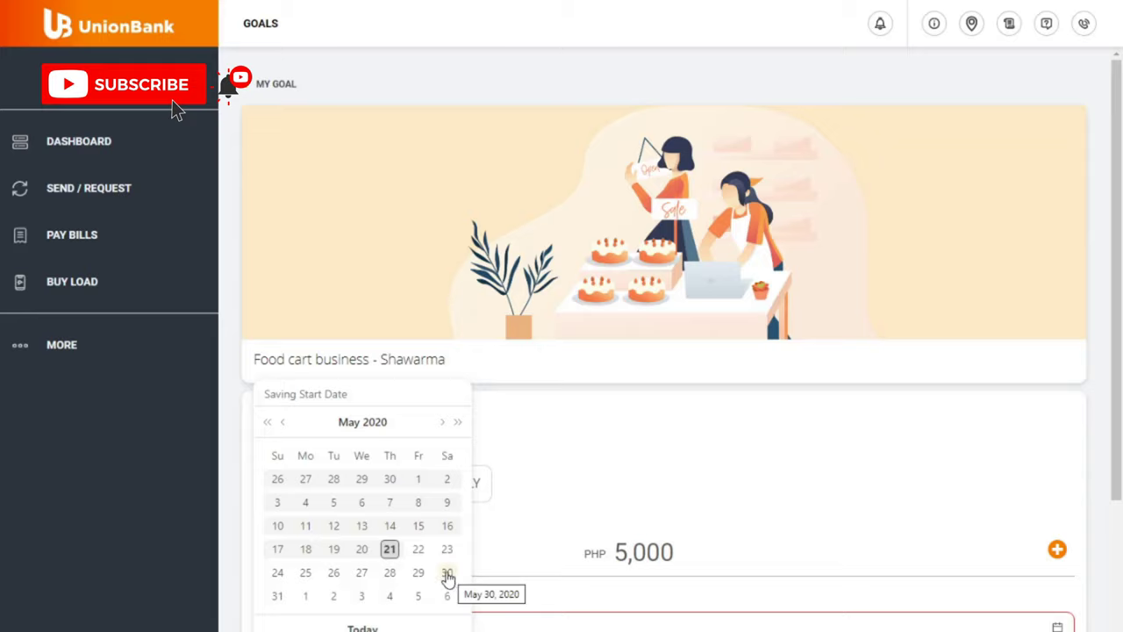
pyautogui.click(334, 604)
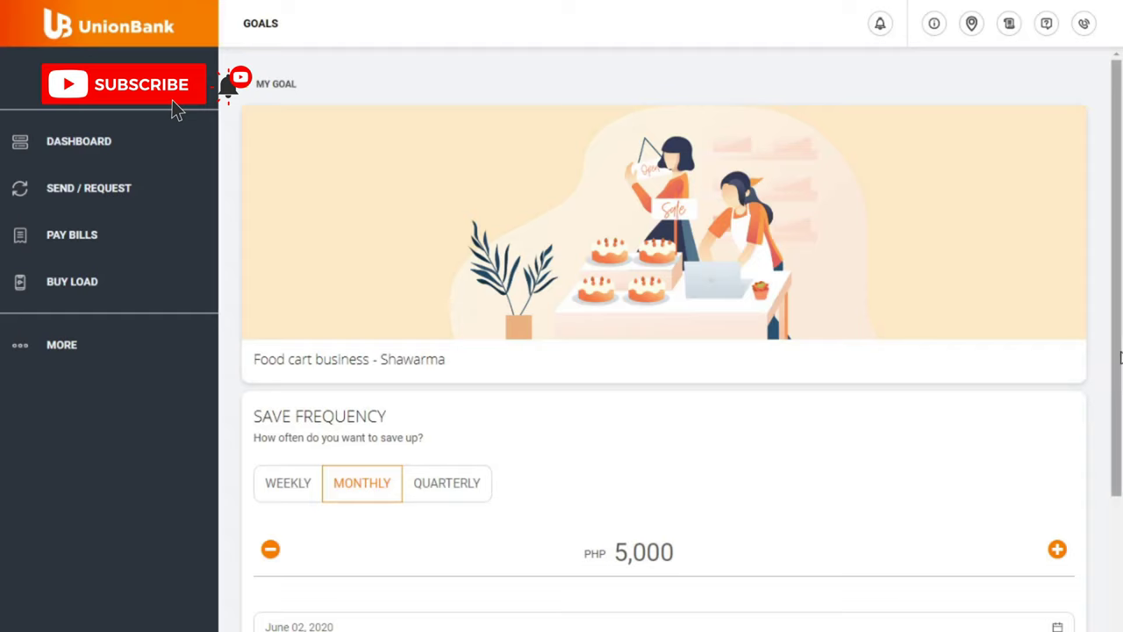
# - Check the estimated goal completion date, then submit the schedule with the PHP 500 kickstart deposit postponed
pyautogui.scroll(-3, 1119, 356)
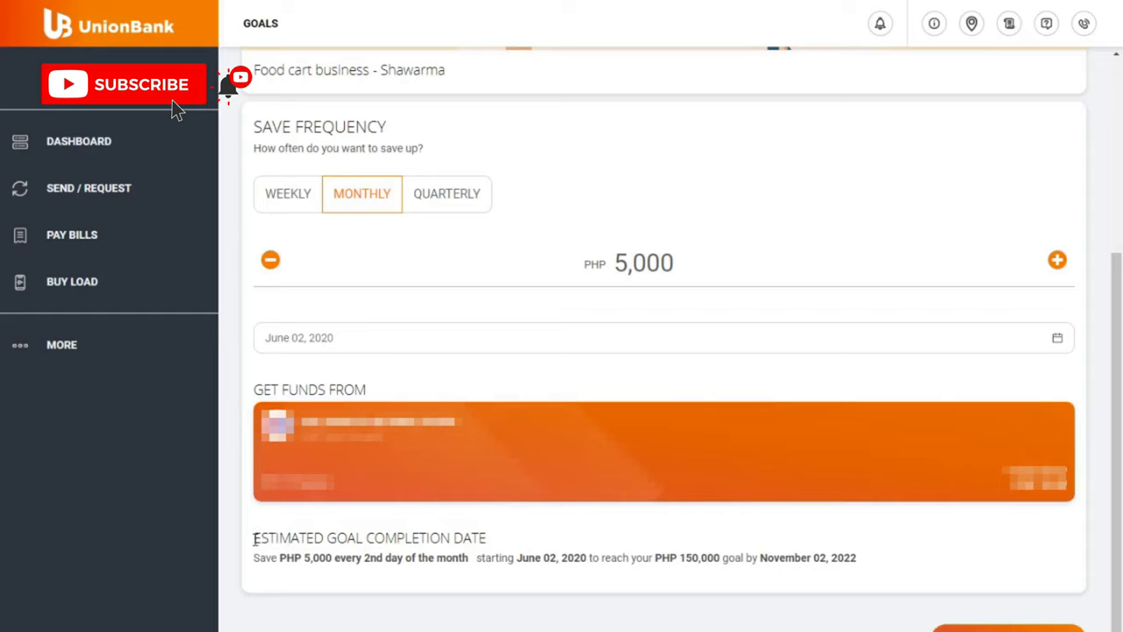
pyautogui.moveTo(253, 539); pyautogui.dragTo(505, 539)
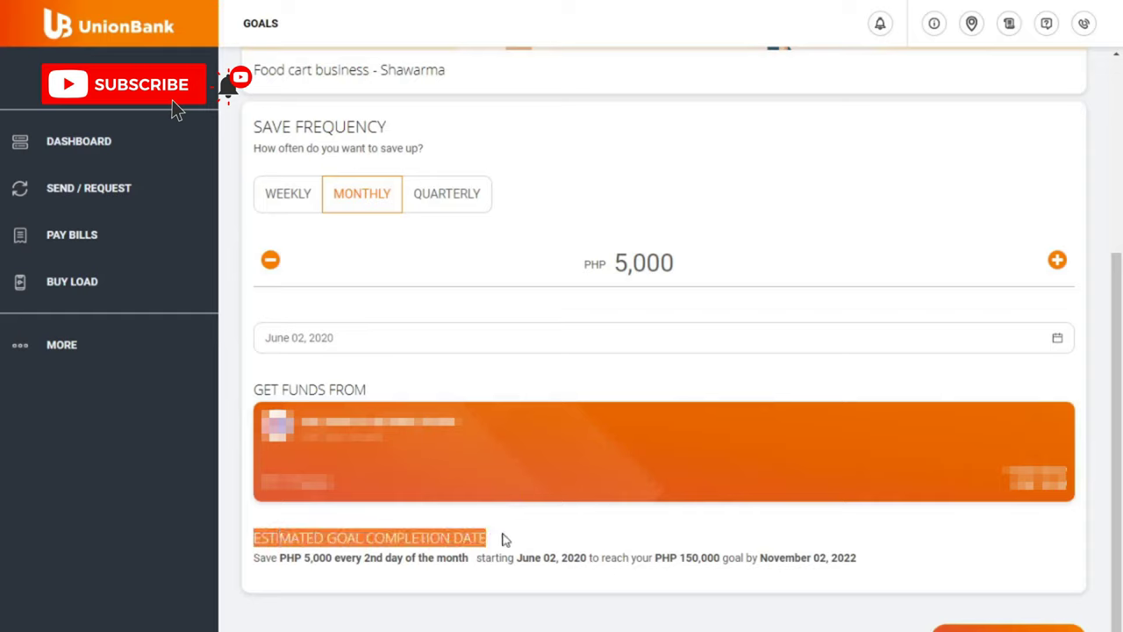
pyautogui.click(505, 539)
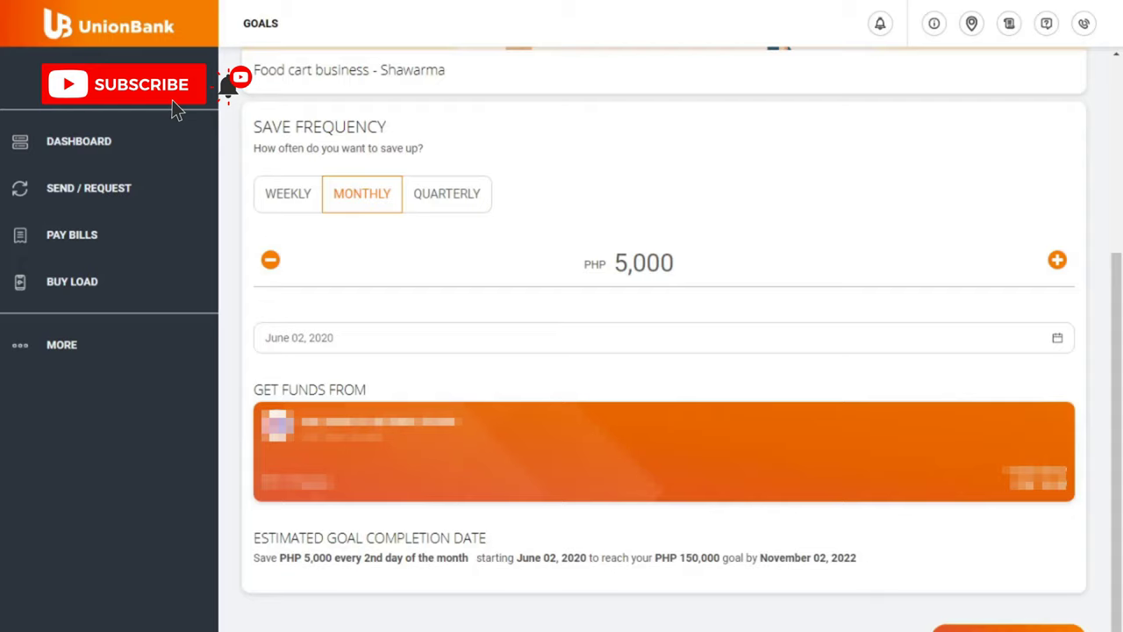
pyautogui.click(1009, 626)
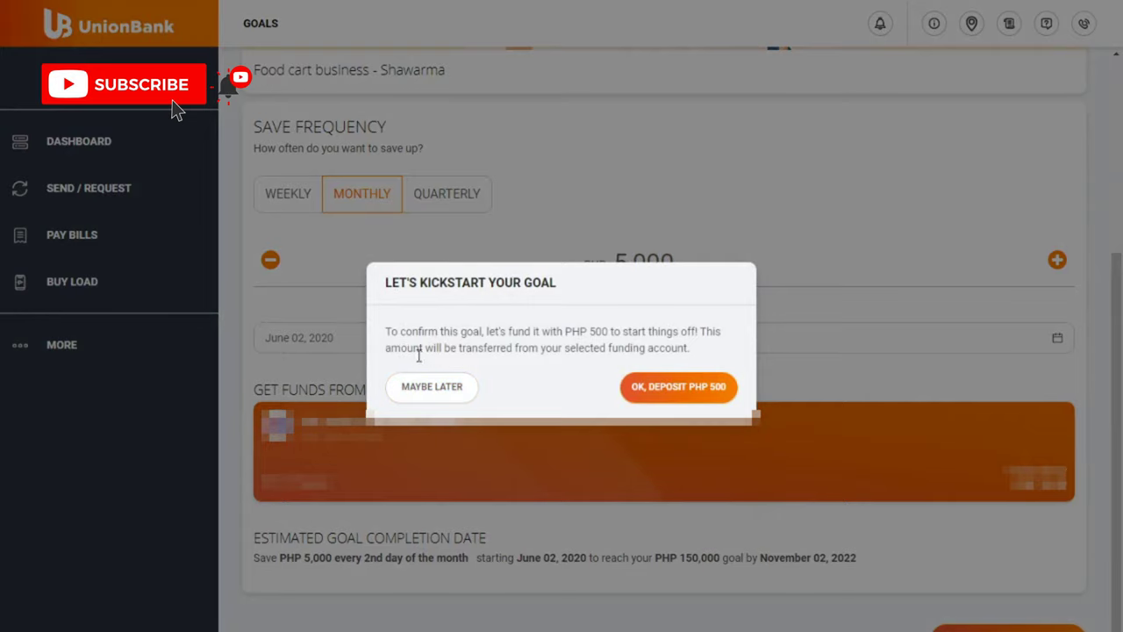
pyautogui.click(428, 387)
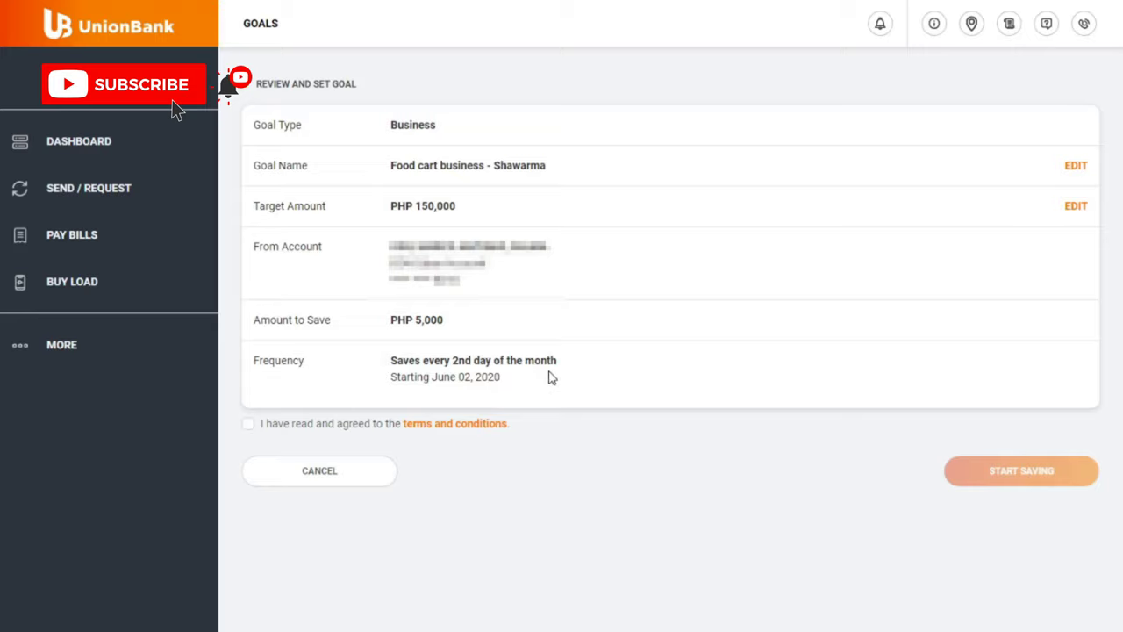
# - Agree to the terms and conditions, start saving for the food cart goal, and return to the dashboard
pyautogui.click(247, 425)
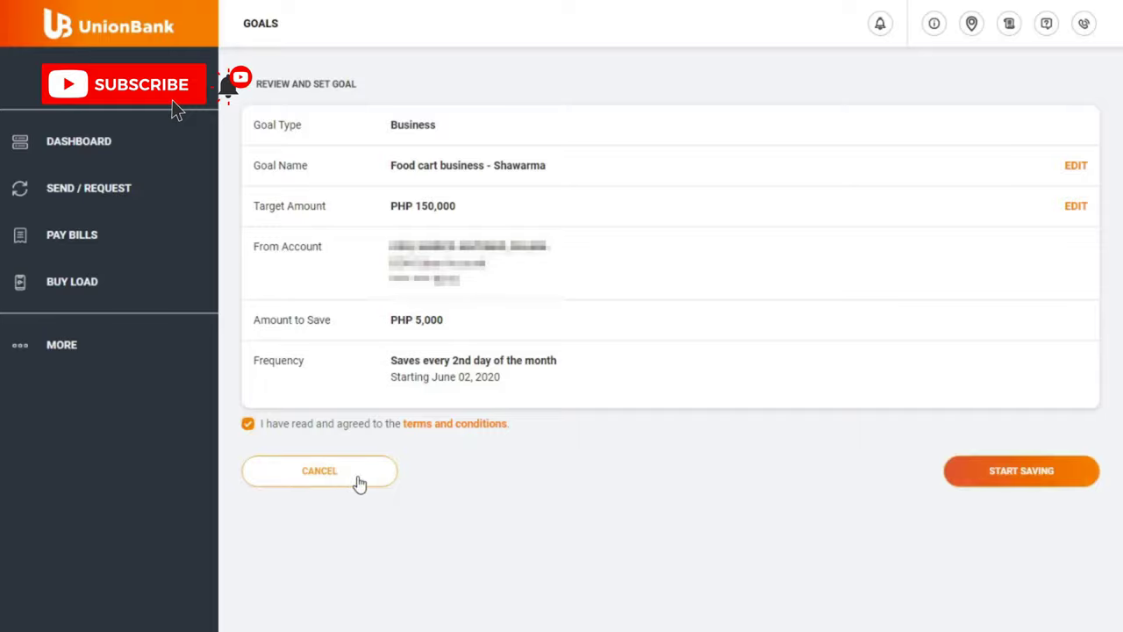
pyautogui.click(1004, 482)
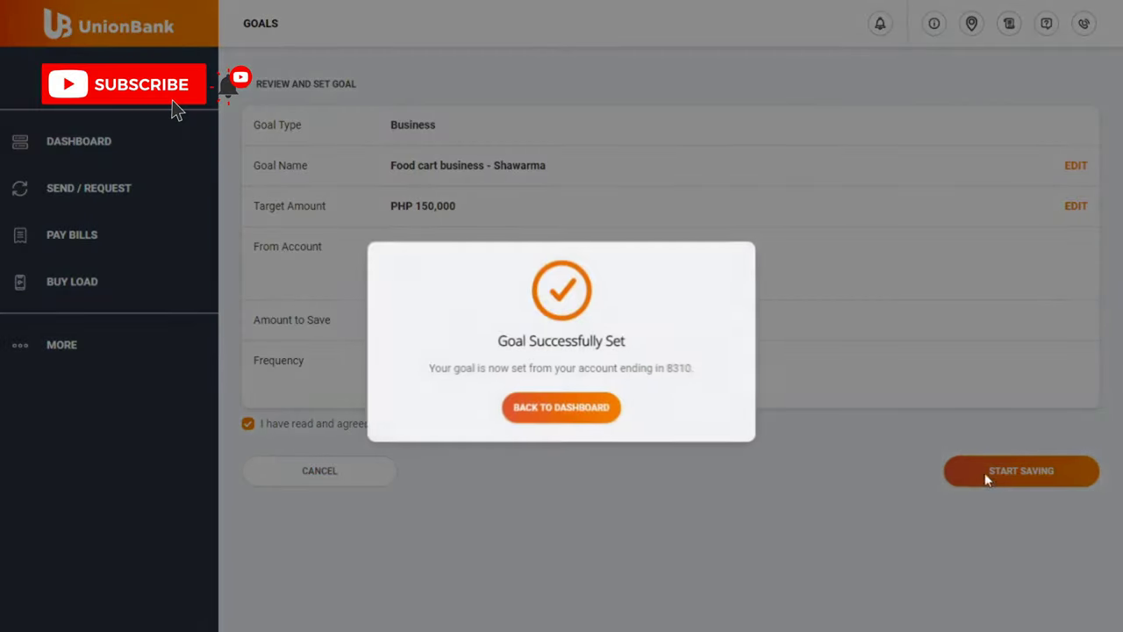
pyautogui.click(558, 419)
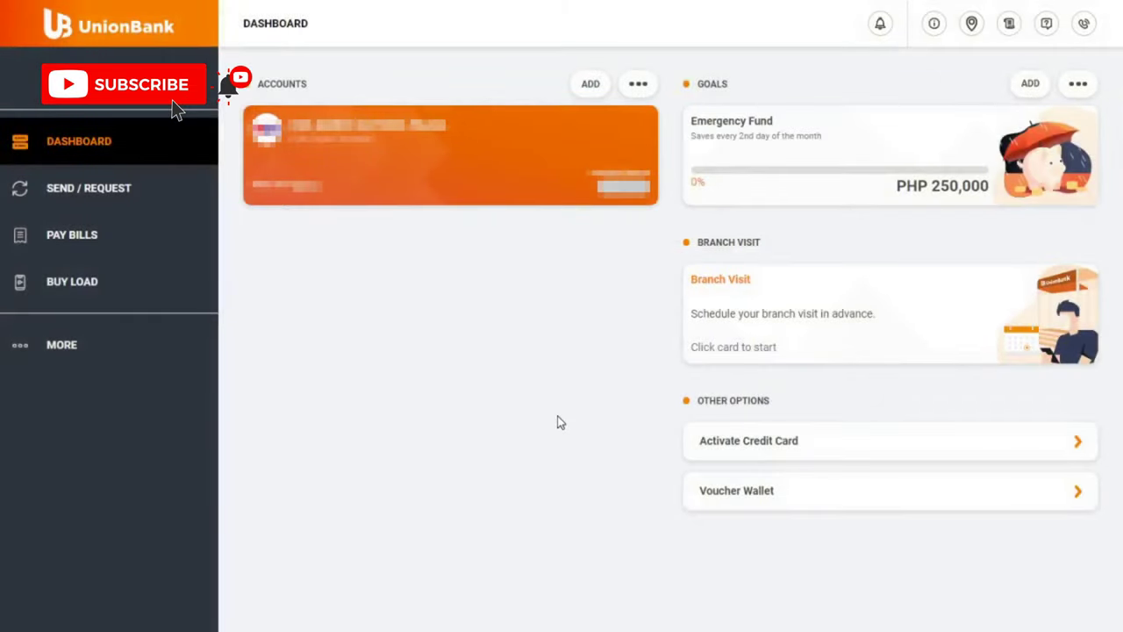